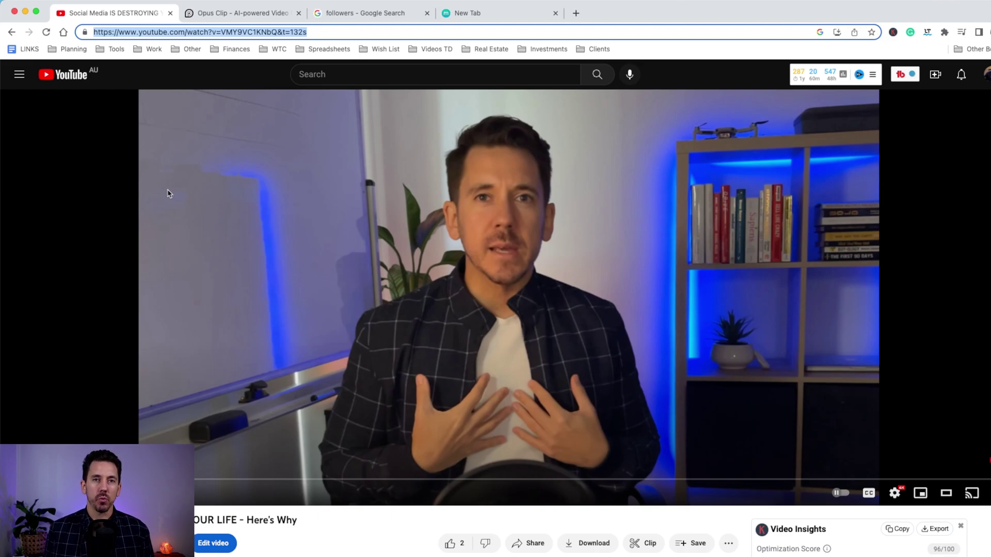
# Step: Copy the YouTube video's address and paste it into Opus Clip's link field
pyautogui.rightClick(135, 32)
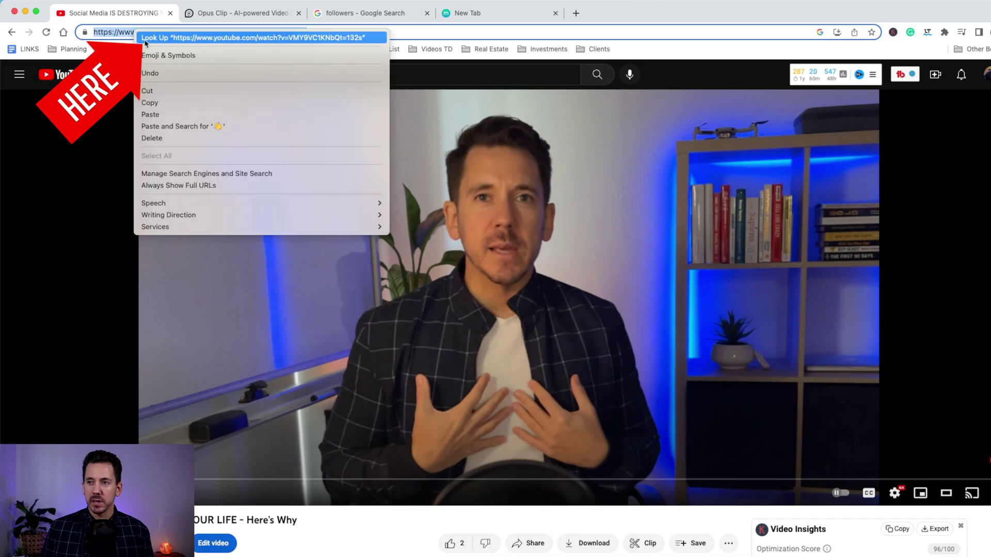
pyautogui.click(160, 102)
pyautogui.click(235, 16)
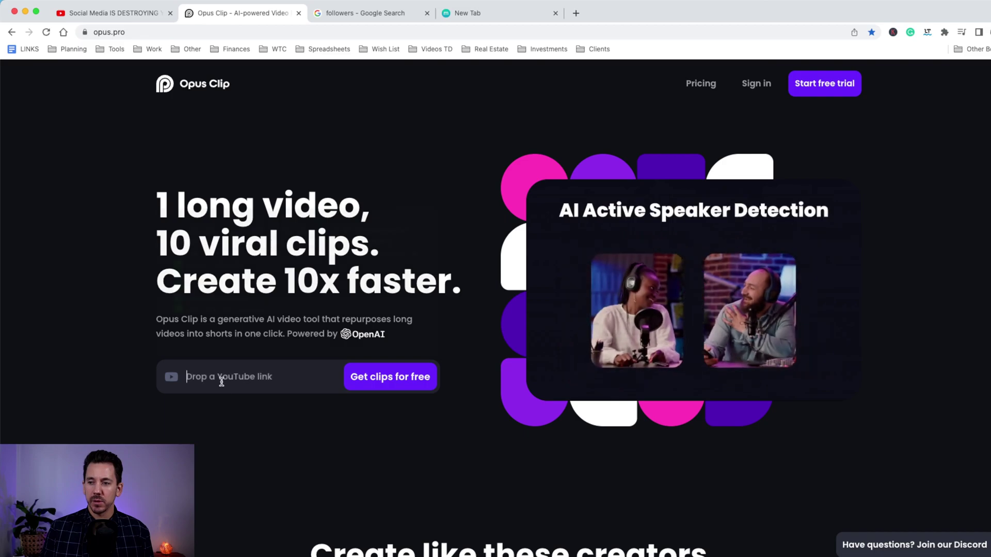
pyautogui.rightClick(222, 381)
pyautogui.click(239, 457)
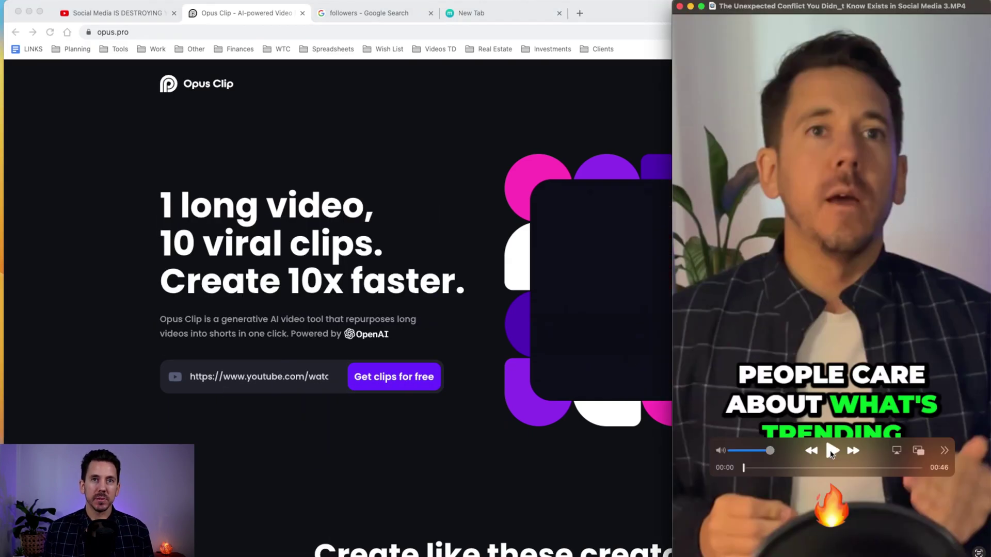
# Step: Play the generated Opus Clip short in QuickTime and pause it about 12 seconds in
pyautogui.click(831, 451)
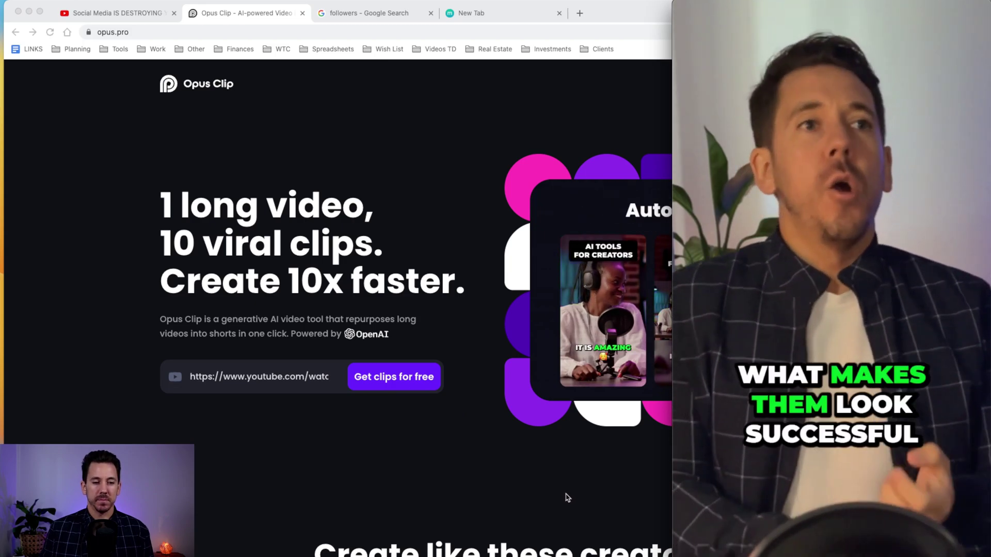
pyautogui.moveTo(764, 464)
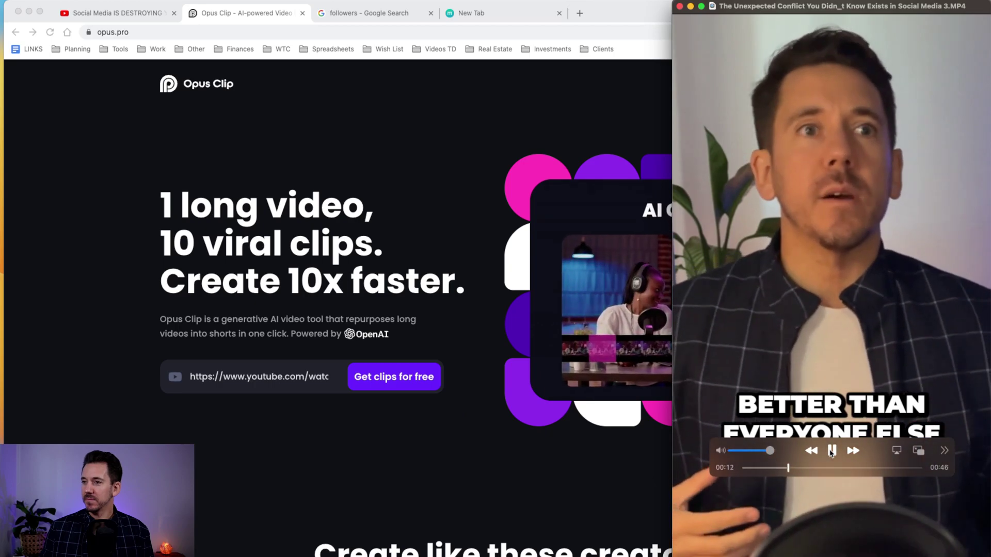
pyautogui.click(831, 450)
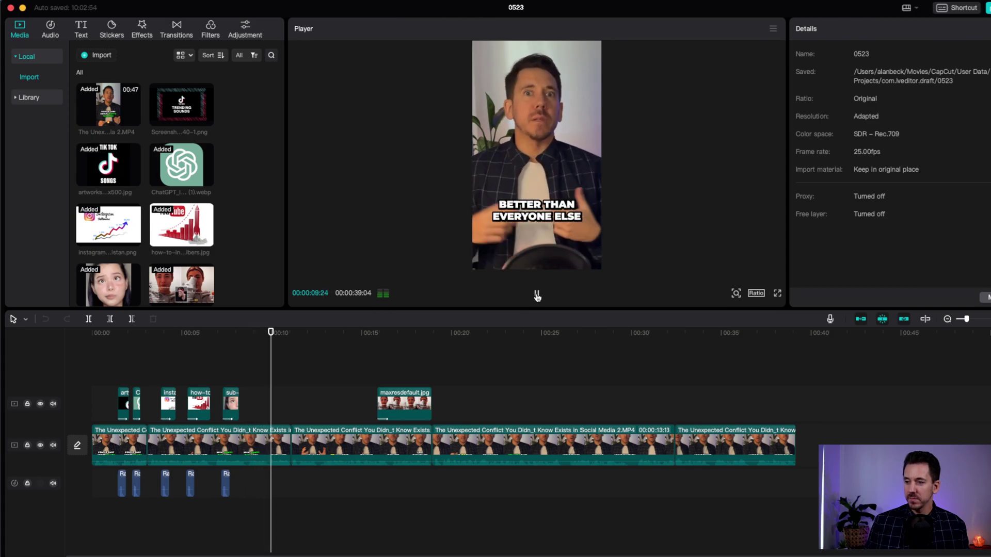
pyautogui.click(537, 295)
pyautogui.moveTo(206, 333); pyautogui.dragTo(82, 333)
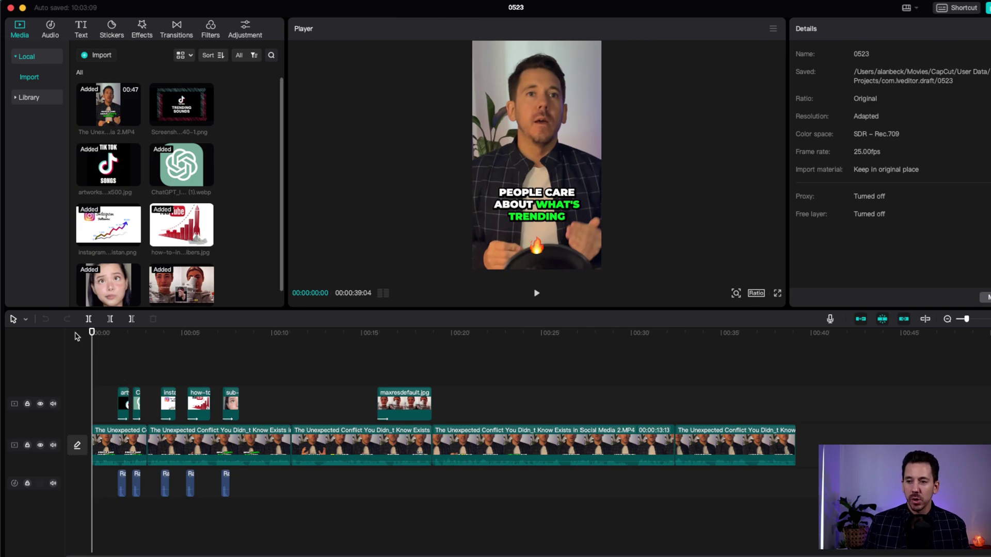
pyautogui.moveTo(92, 333); pyautogui.dragTo(101, 333)
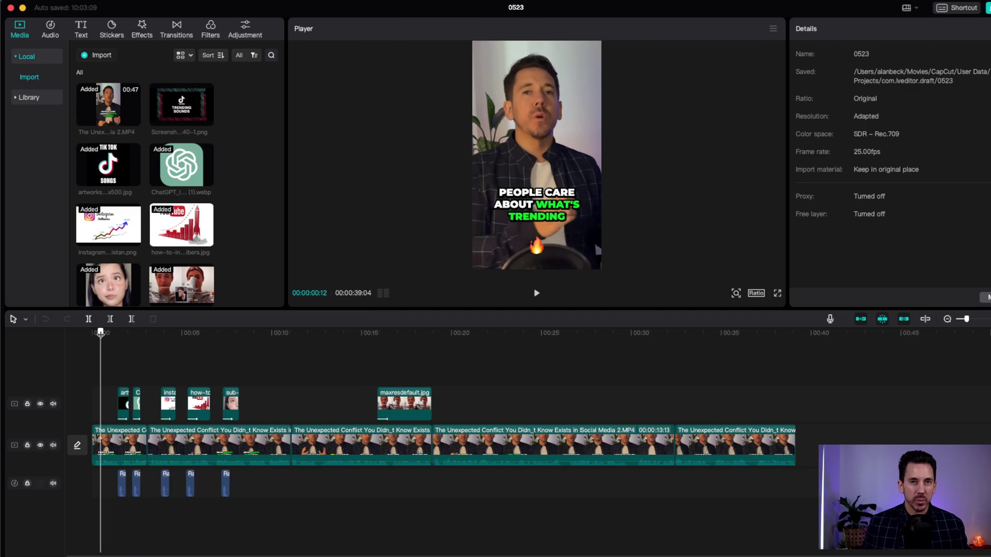
pyautogui.moveTo(100, 332); pyautogui.dragTo(111, 333)
pyautogui.click(536, 293)
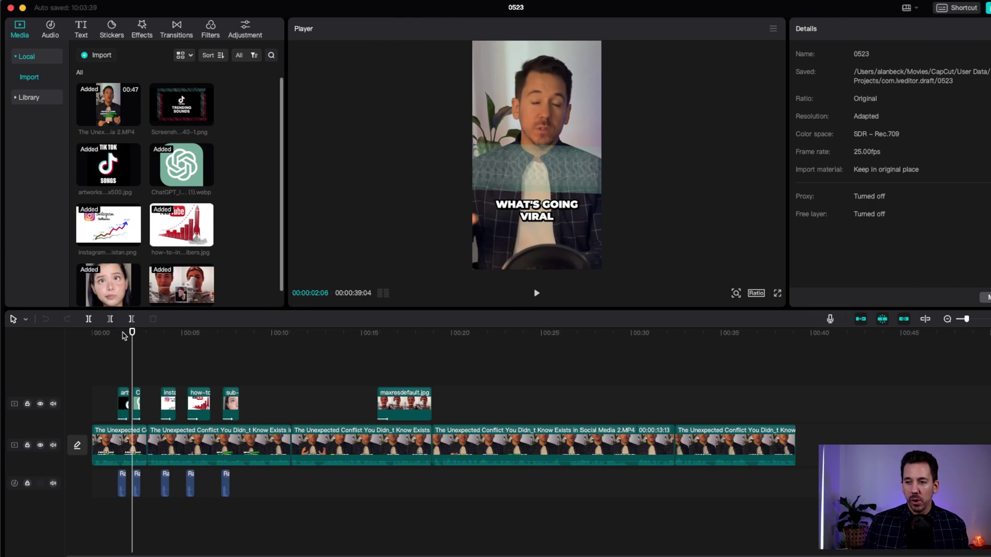
pyautogui.moveTo(132, 334); pyautogui.dragTo(120, 335)
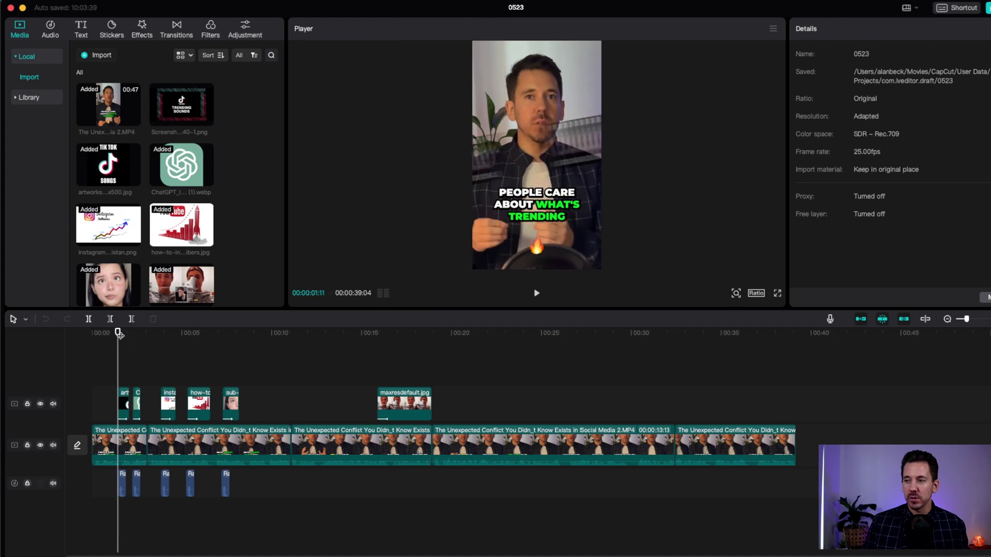
pyautogui.click(536, 295)
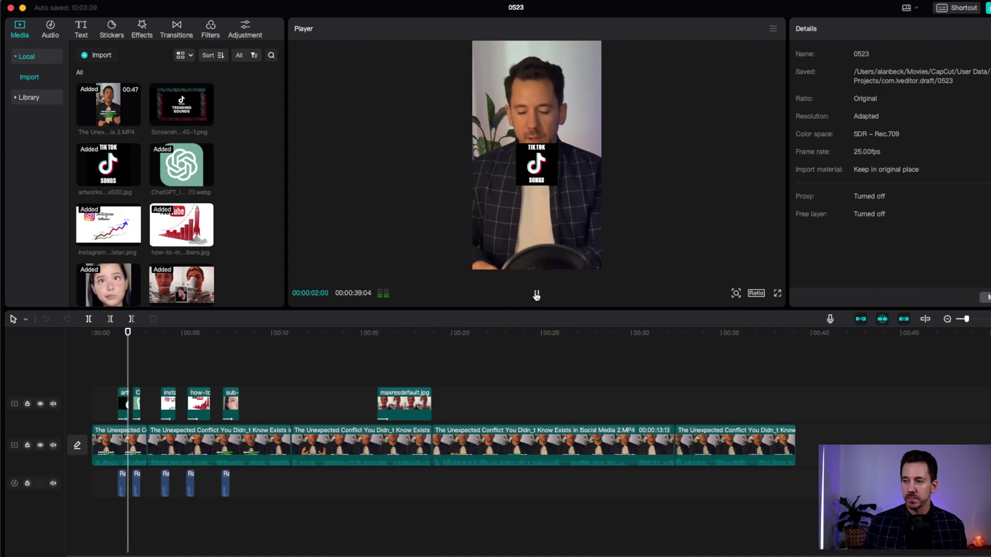
pyautogui.click(536, 296)
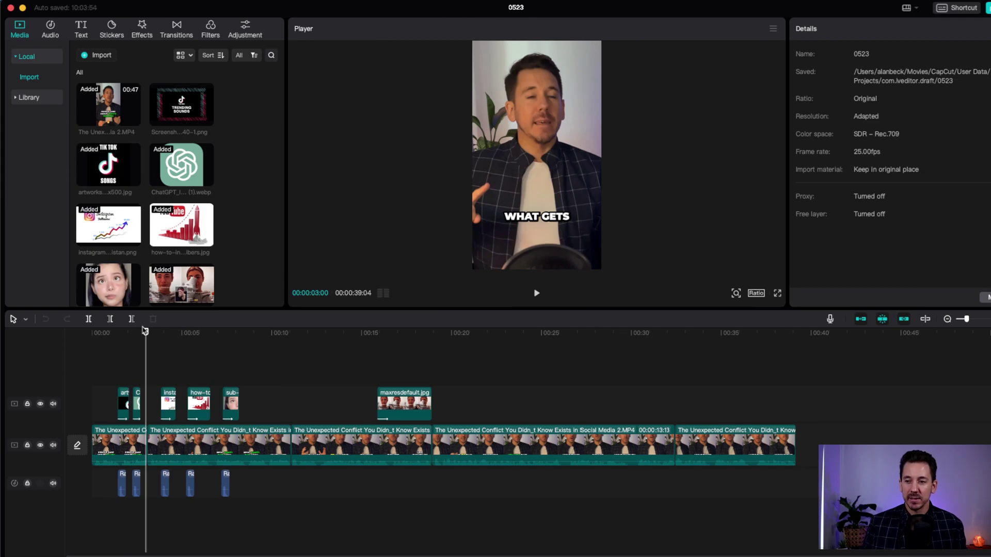
pyautogui.moveTo(146, 338); pyautogui.dragTo(135, 339)
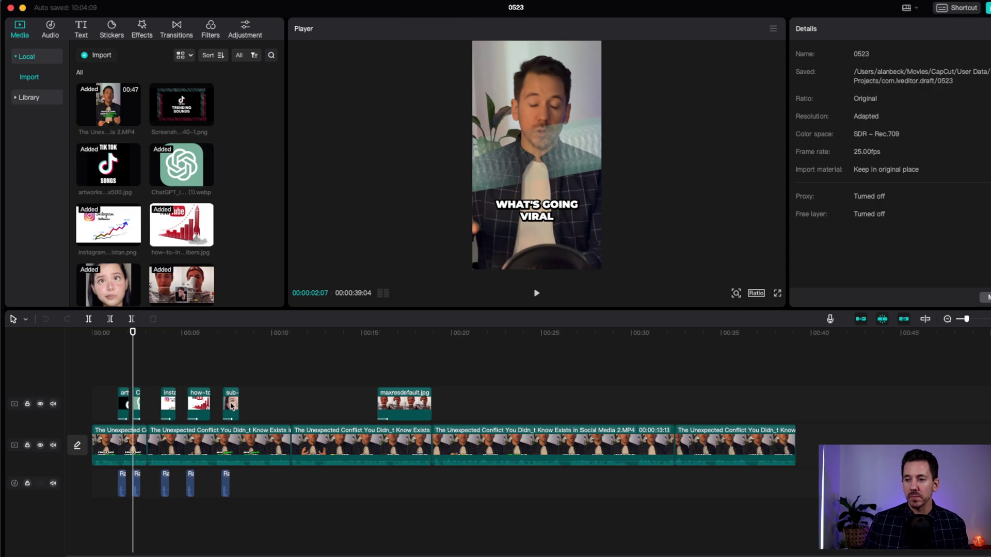
# Step: Delete the overlay clip after the how-to image and replay from 00:07 to check
pyautogui.click(232, 408)
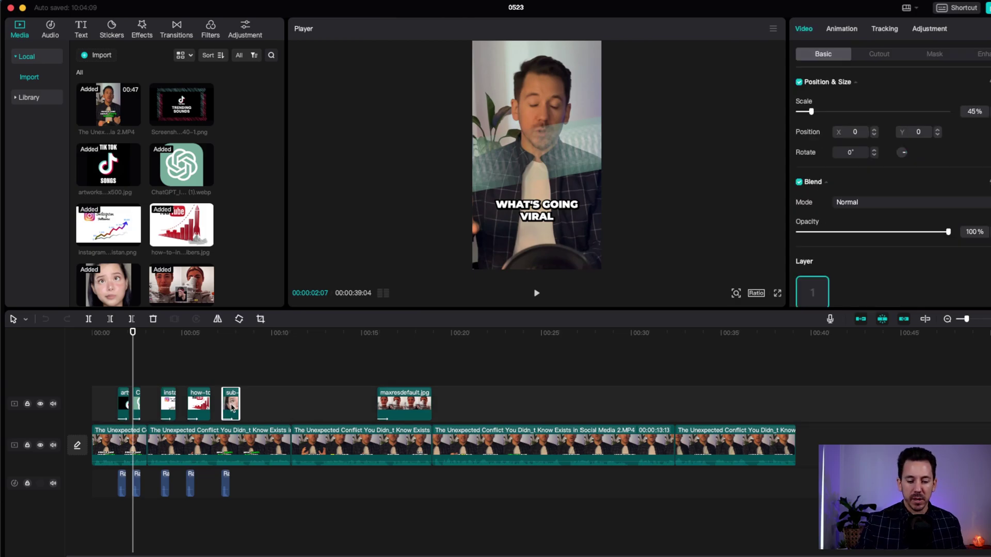
pyautogui.press('Delete')
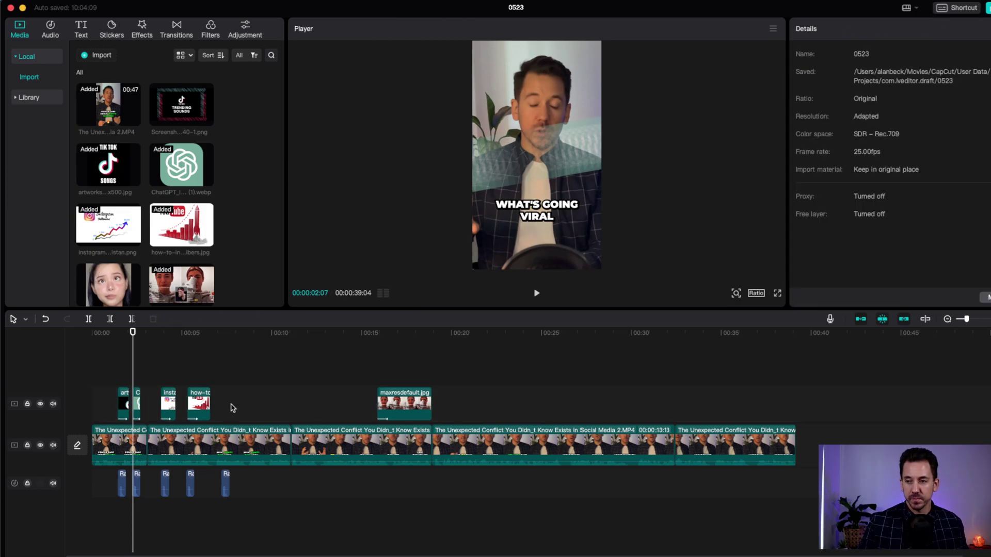
pyautogui.click(231, 333)
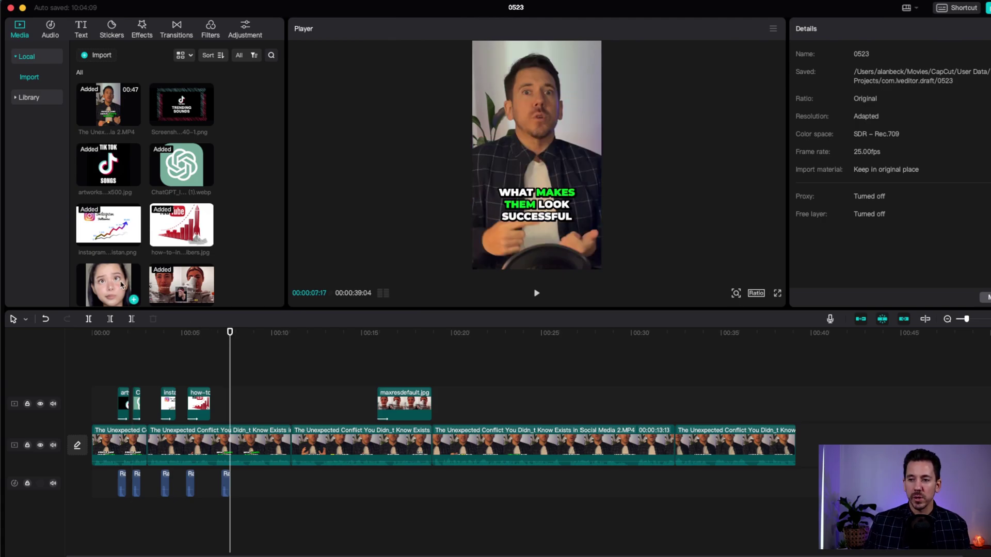
pyautogui.click(537, 293)
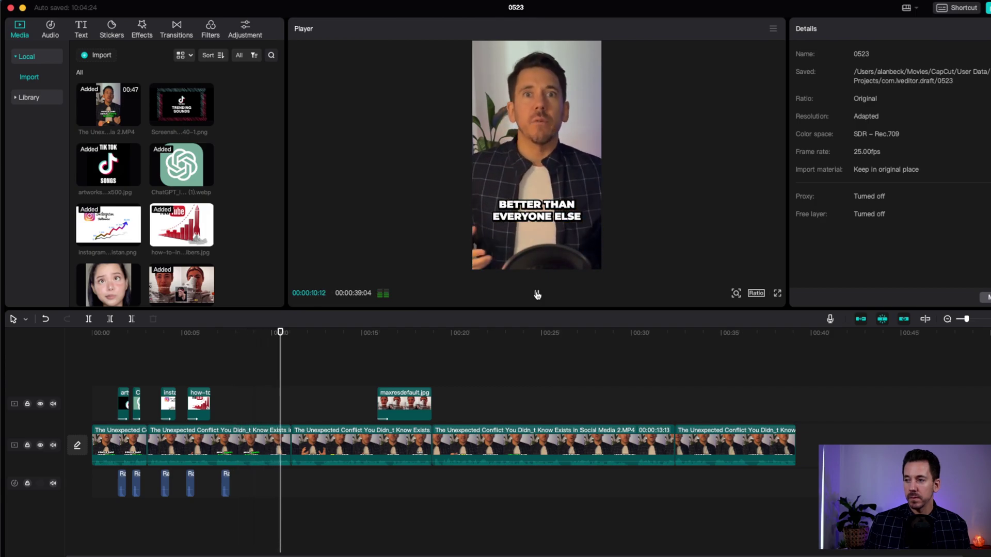
pyautogui.click(536, 293)
pyautogui.click(232, 333)
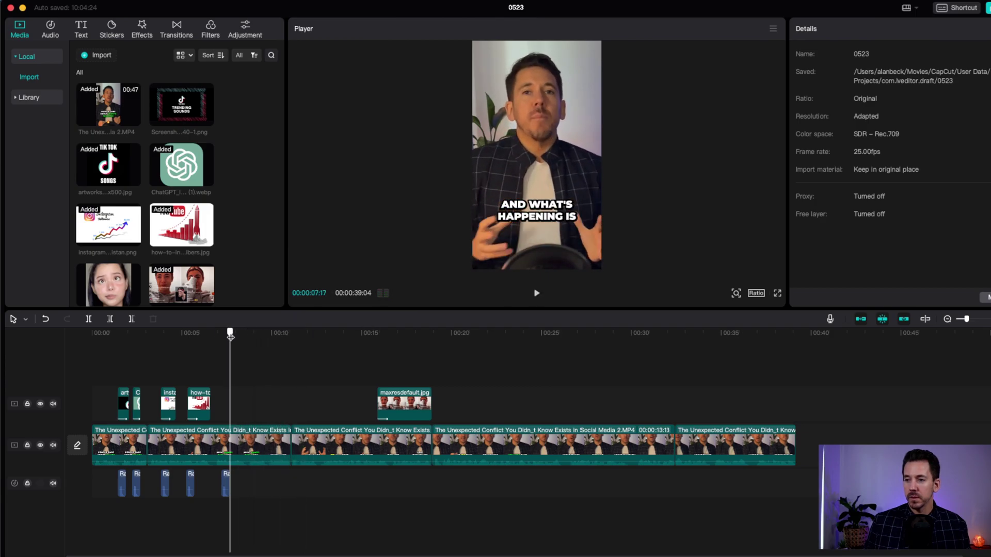
pyautogui.click(537, 293)
pyautogui.click(538, 295)
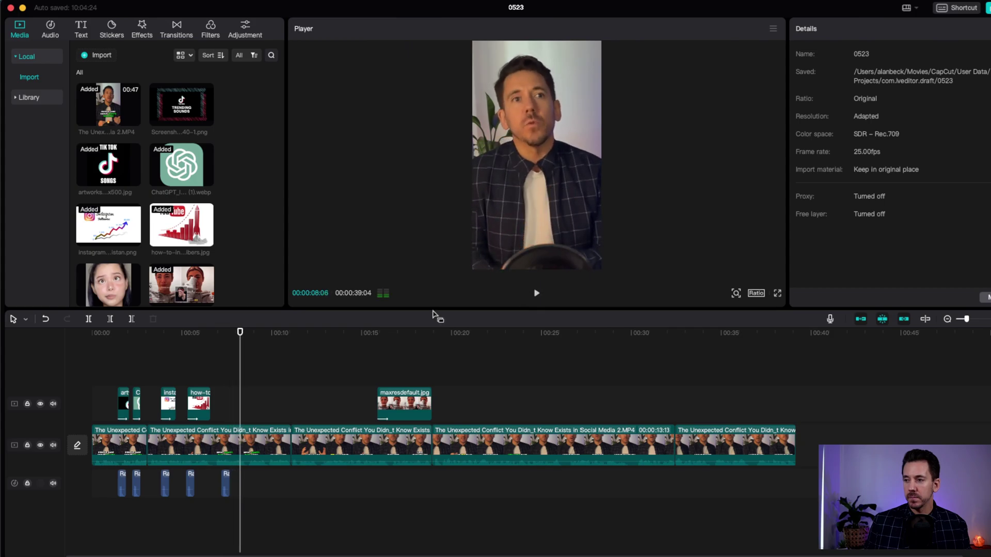
pyautogui.moveTo(240, 332); pyautogui.dragTo(221, 333)
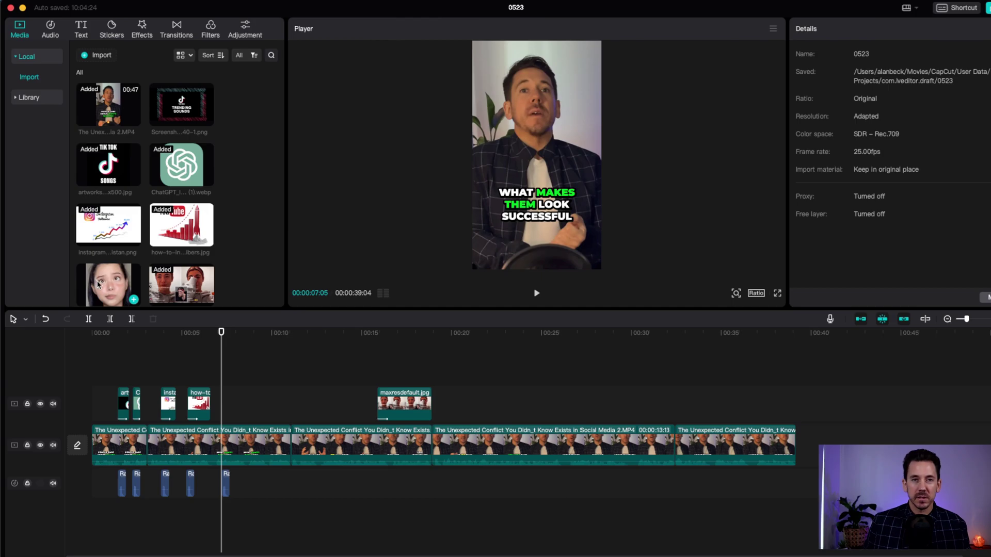
pyautogui.moveTo(99, 286); pyautogui.dragTo(223, 404)
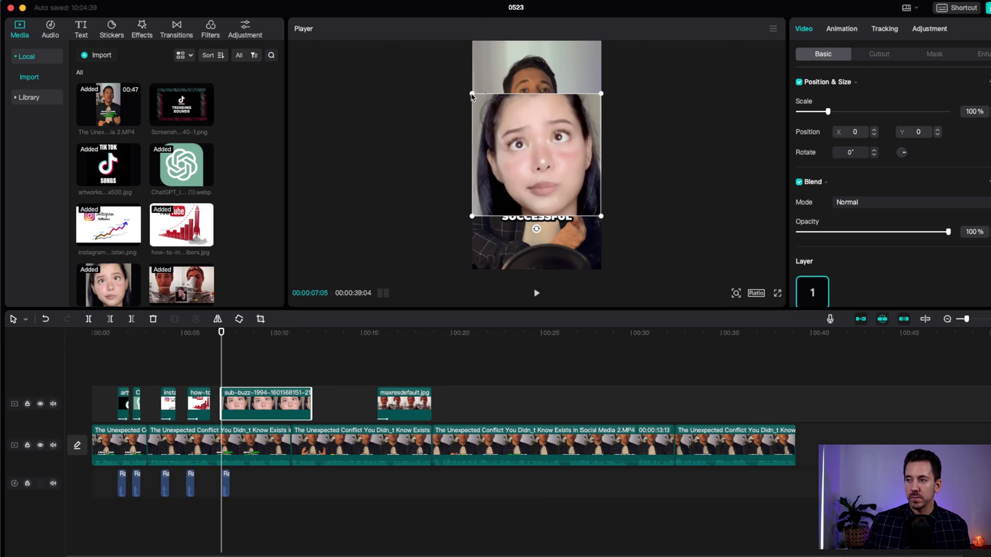
pyautogui.moveTo(471, 95); pyautogui.dragTo(499, 109)
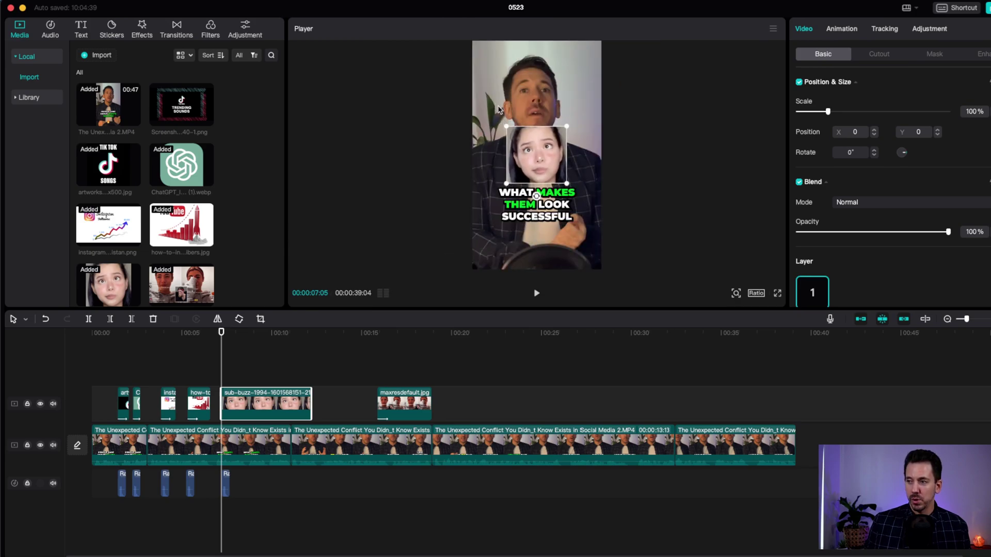
pyautogui.click(393, 241)
pyautogui.click(284, 410)
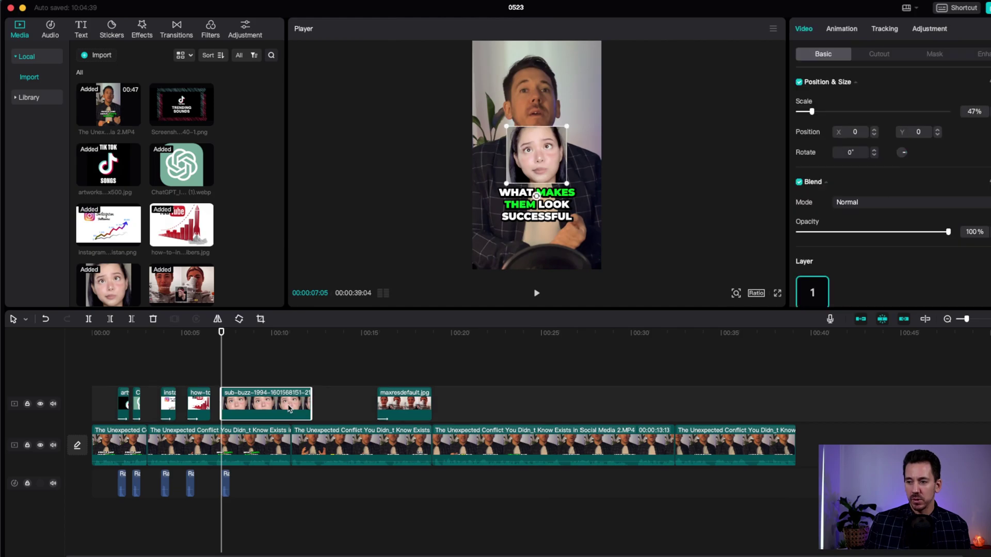
pyautogui.moveTo(312, 403); pyautogui.dragTo(240, 401)
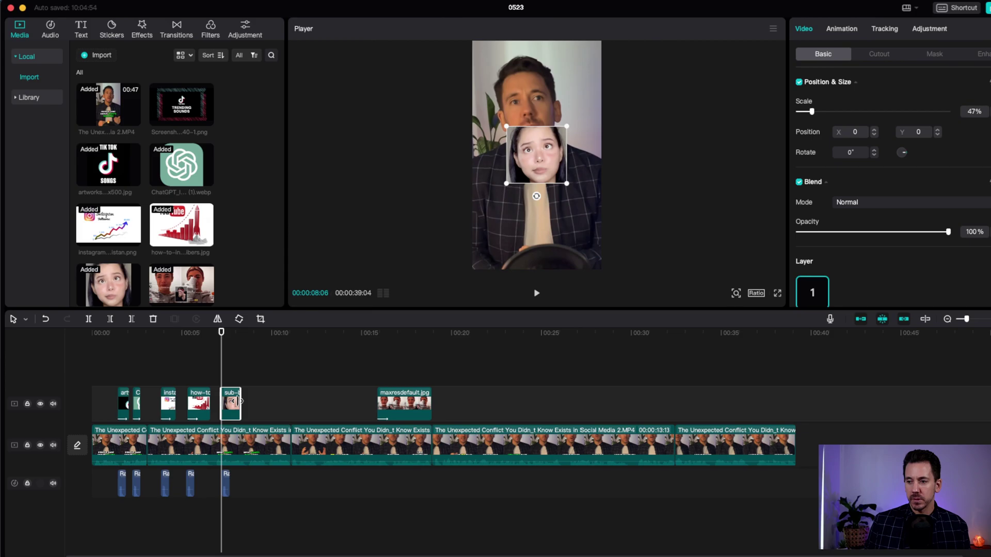
pyautogui.moveTo(221, 333); pyautogui.dragTo(210, 333)
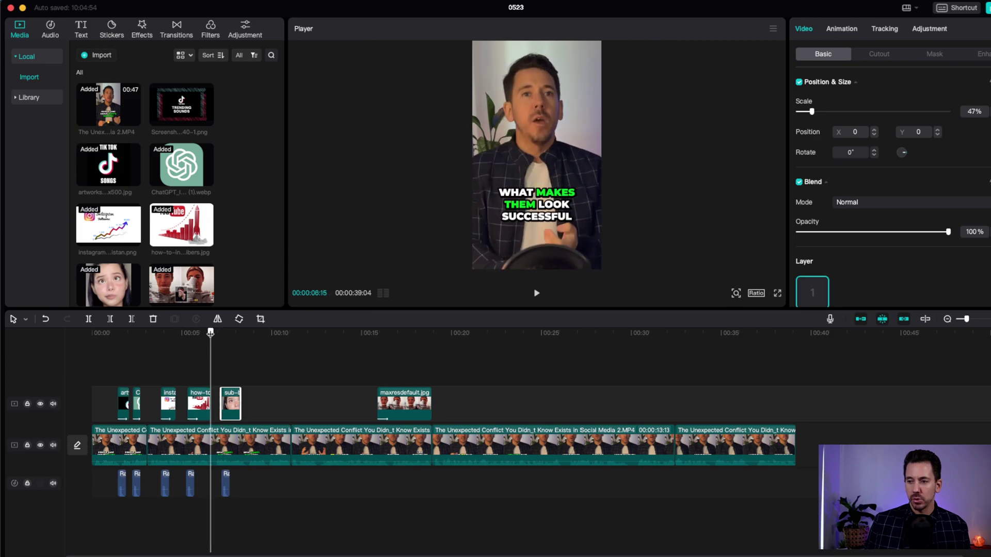
pyautogui.click(537, 293)
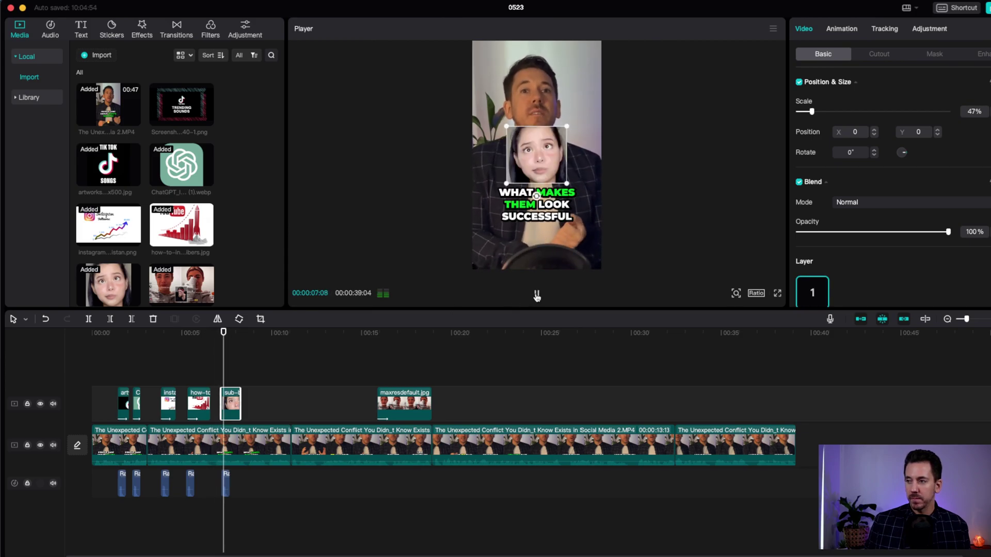
pyautogui.click(537, 294)
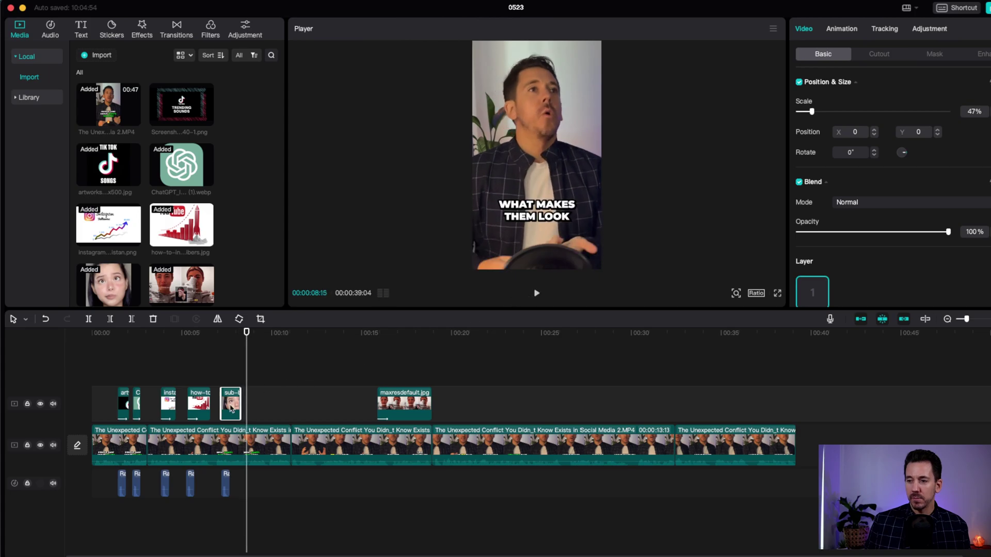
pyautogui.click(287, 333)
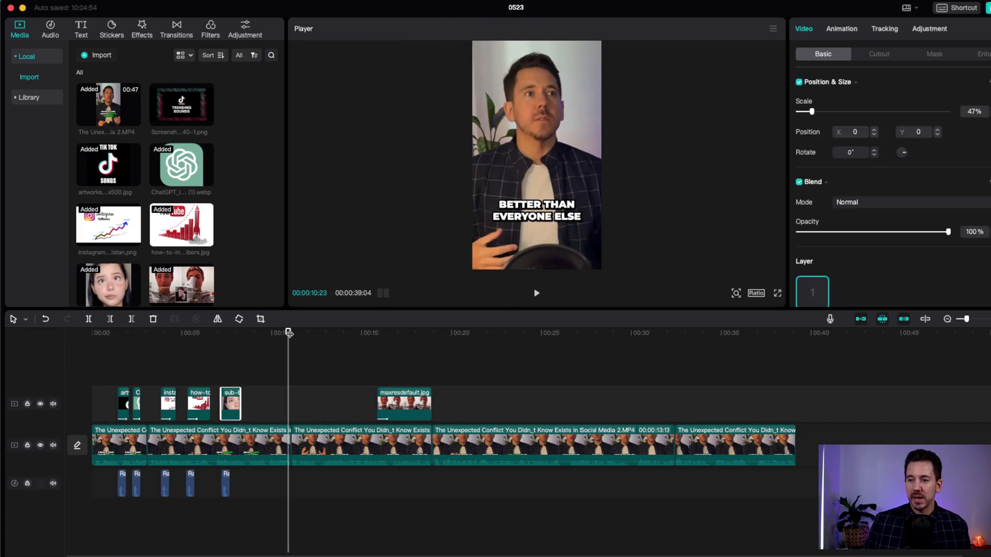
pyautogui.moveTo(289, 332); pyautogui.dragTo(118, 336)
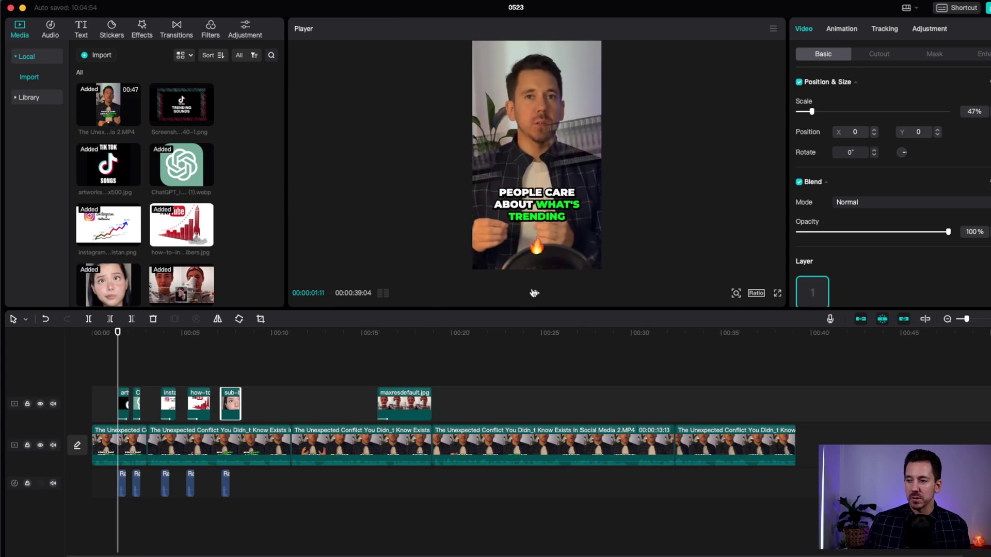
pyautogui.click(534, 293)
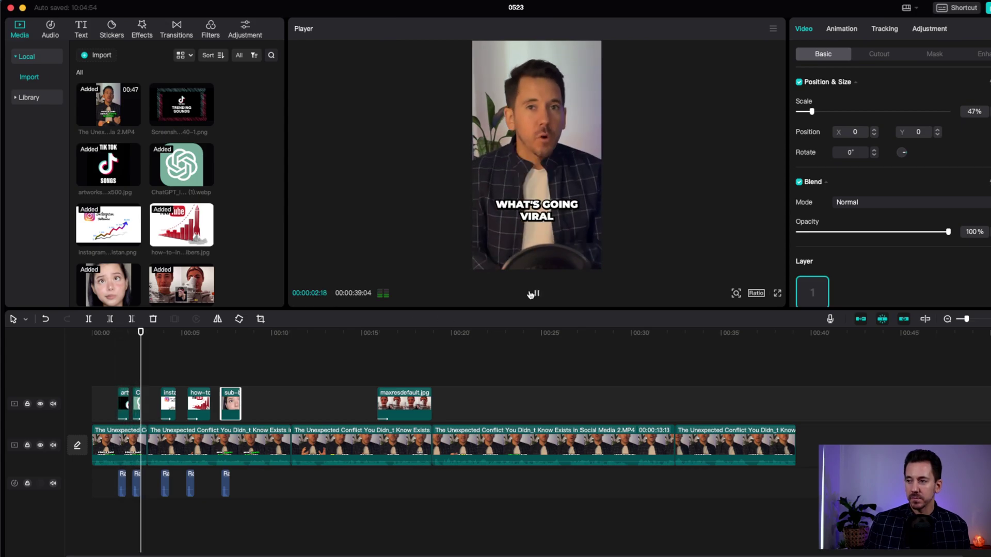
pyautogui.click(534, 293)
pyautogui.moveTo(142, 337); pyautogui.dragTo(211, 337)
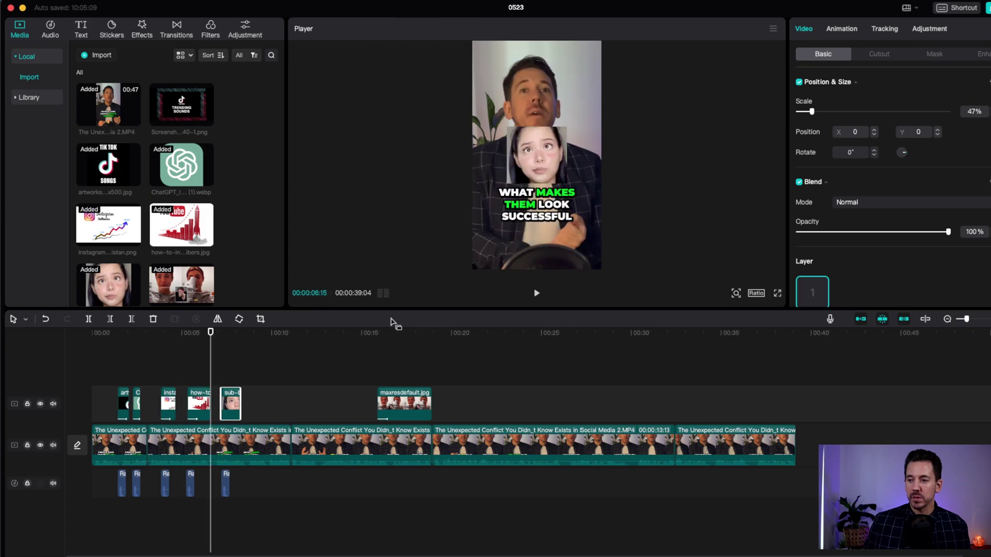
pyautogui.click(281, 414)
pyautogui.click(217, 351)
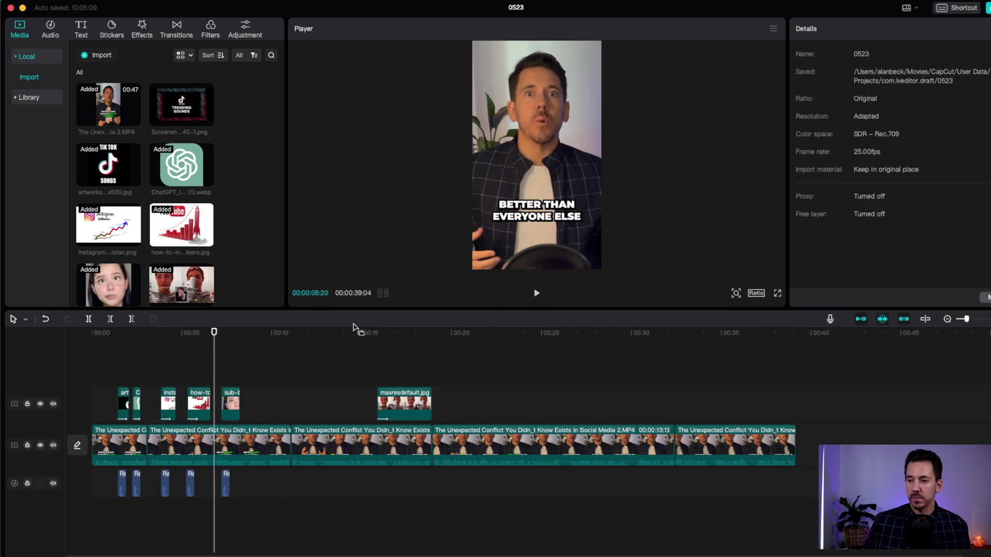
pyautogui.click(537, 293)
pyautogui.click(537, 294)
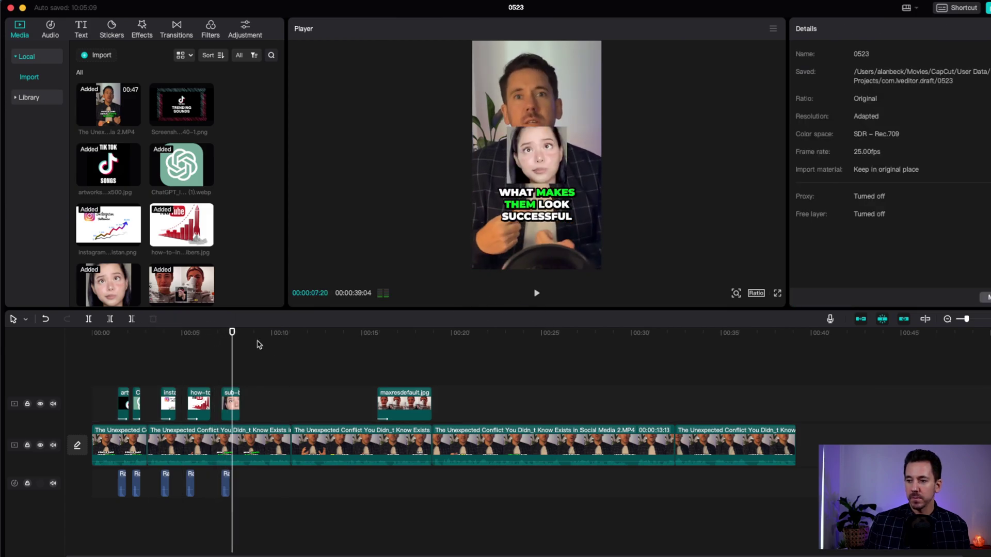
pyautogui.click(222, 341)
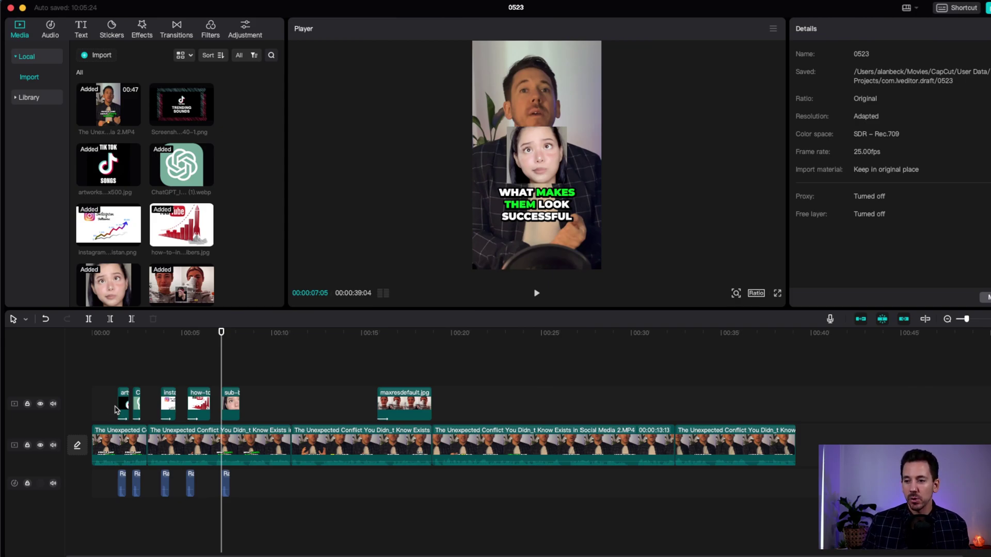
# Step: Give the face overlay a 0.5-second Swing Right in-animation, then rewind to the start
pyautogui.click(231, 412)
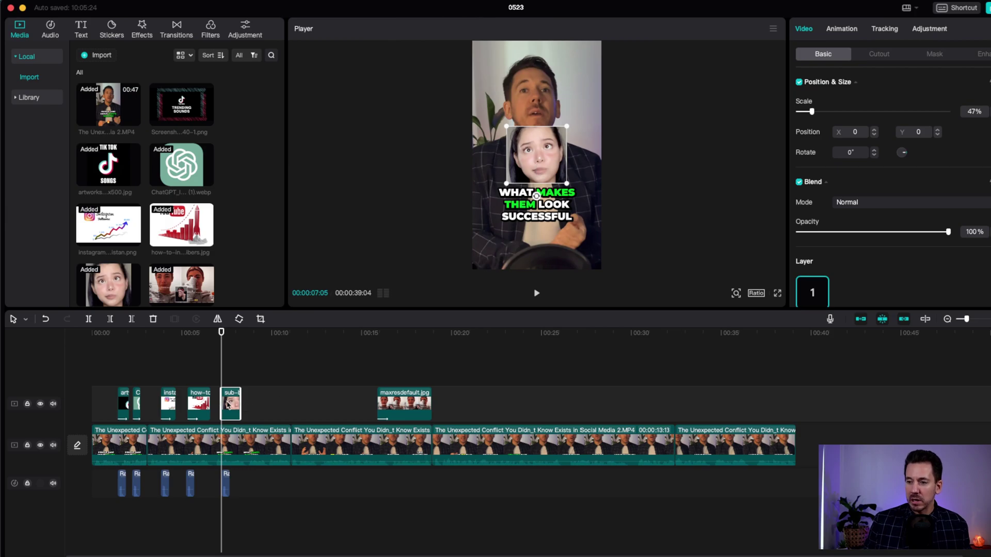
pyautogui.click(838, 34)
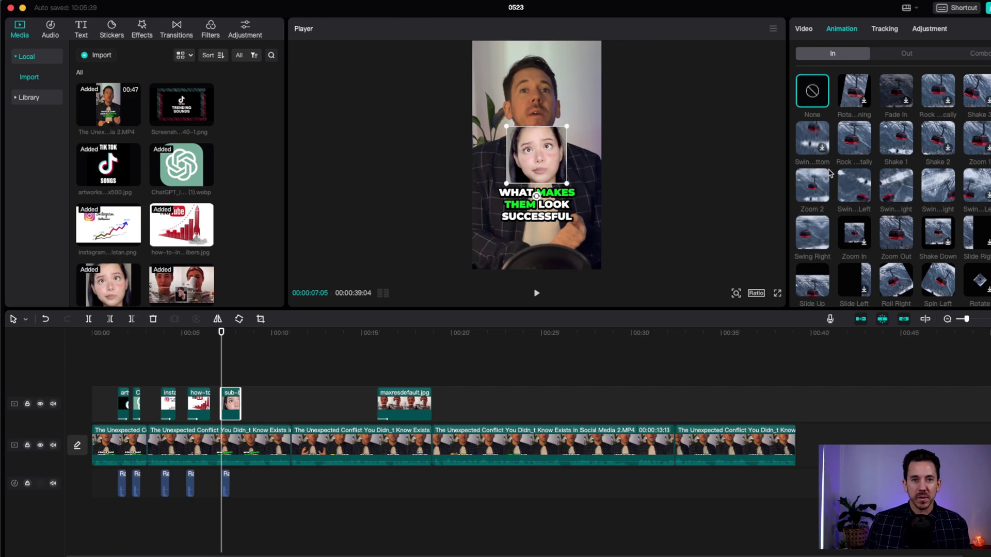
pyautogui.scroll(-2, 830, 173)
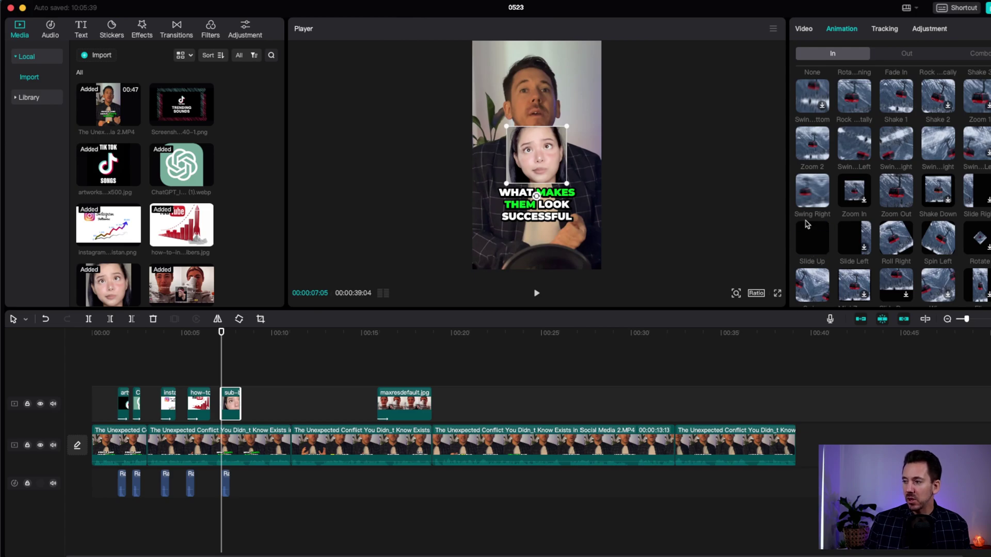
pyautogui.click(811, 194)
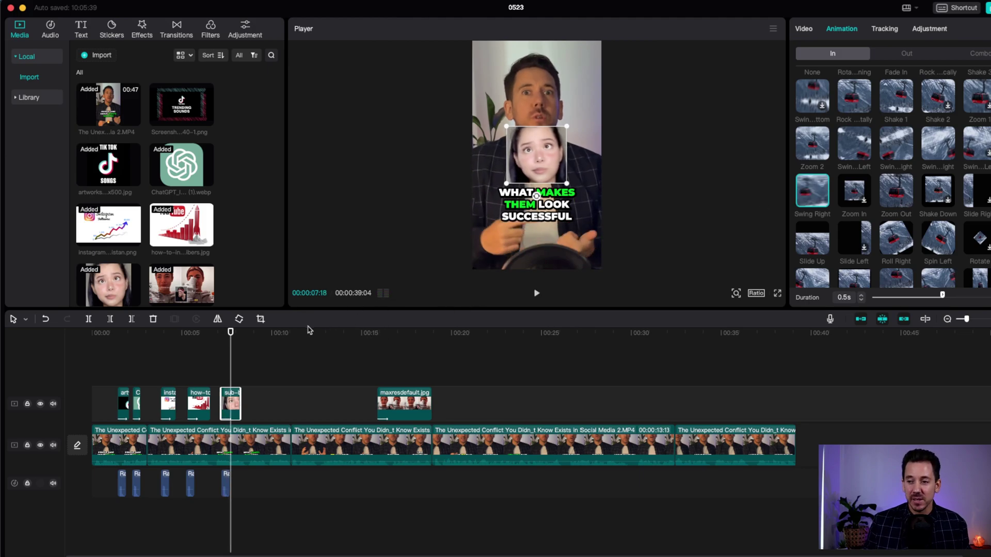
pyautogui.moveTo(231, 336); pyautogui.dragTo(204, 335)
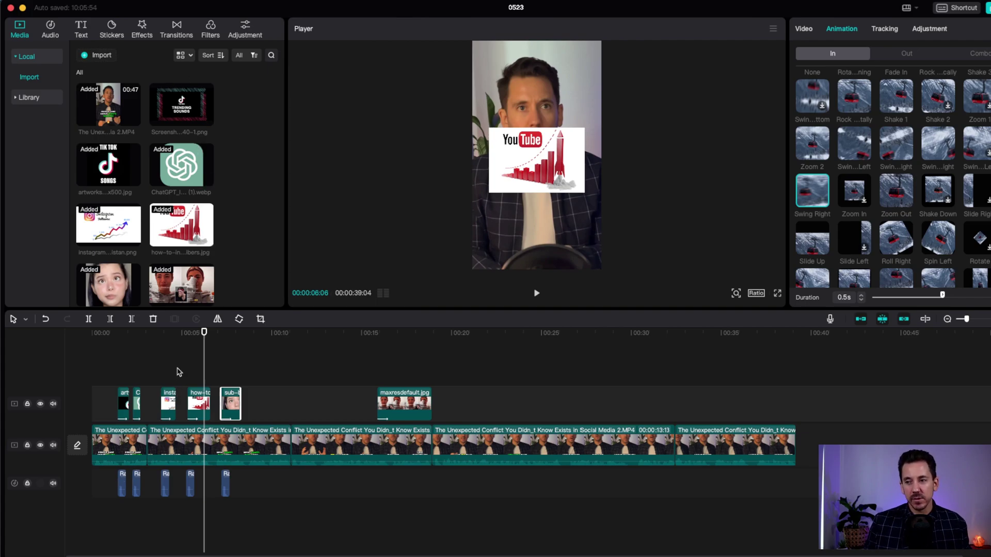
pyautogui.moveTo(203, 335); pyautogui.dragTo(110, 336)
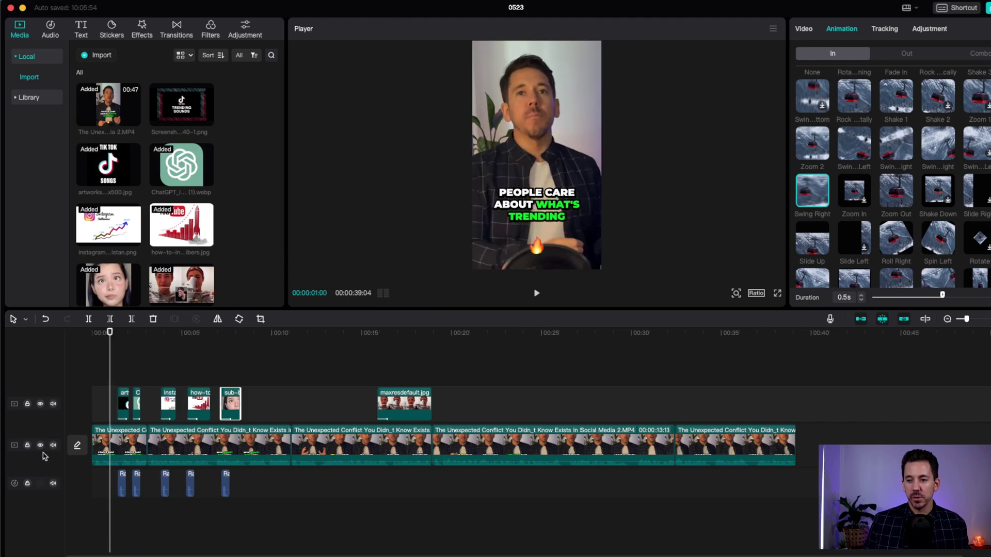
pyautogui.click(53, 483)
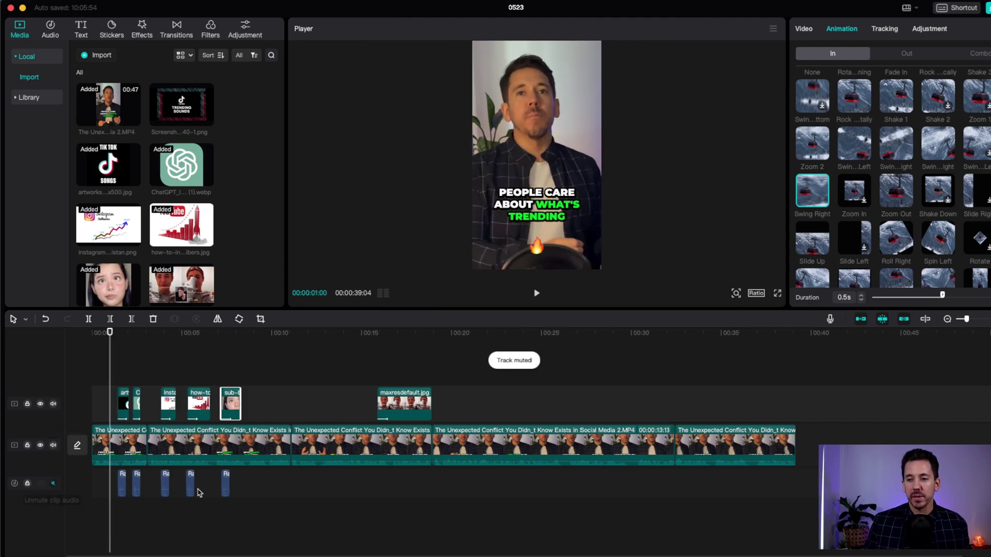
pyautogui.click(536, 293)
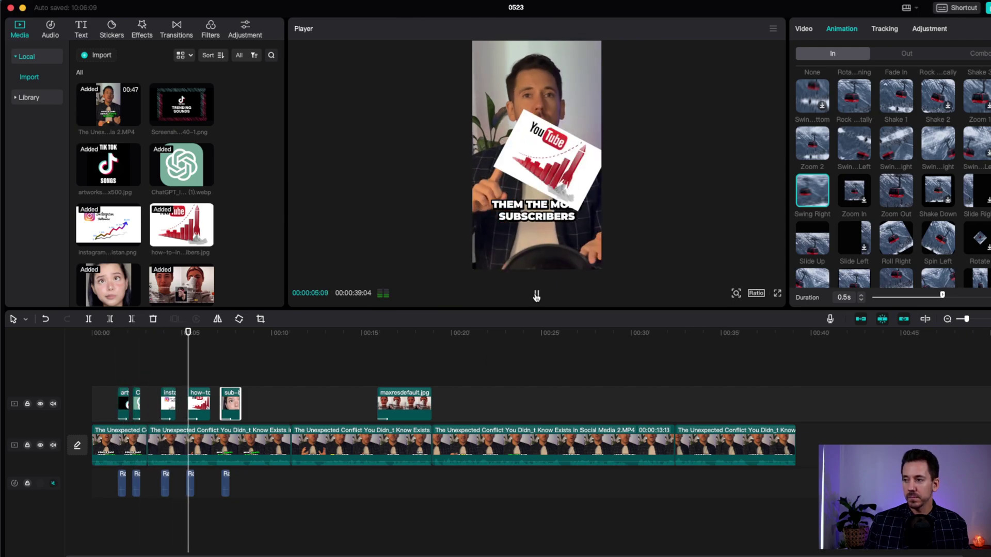
pyautogui.click(536, 293)
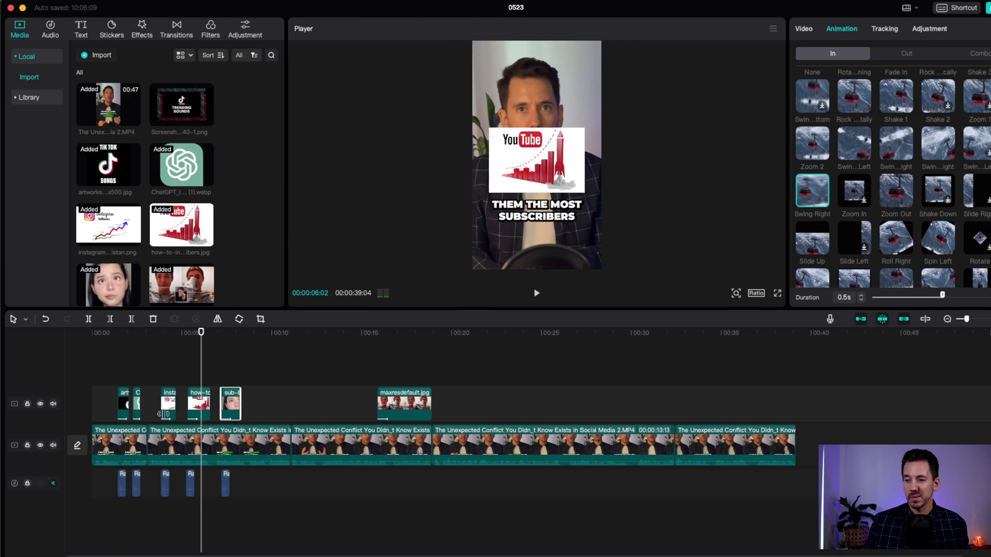
pyautogui.click(54, 486)
pyautogui.moveTo(201, 333); pyautogui.dragTo(116, 333)
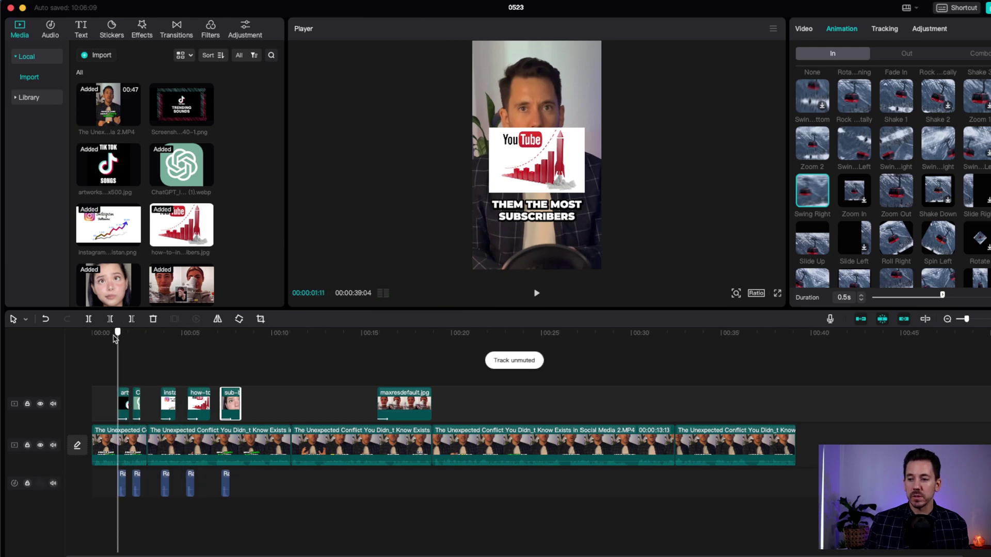
pyautogui.click(536, 294)
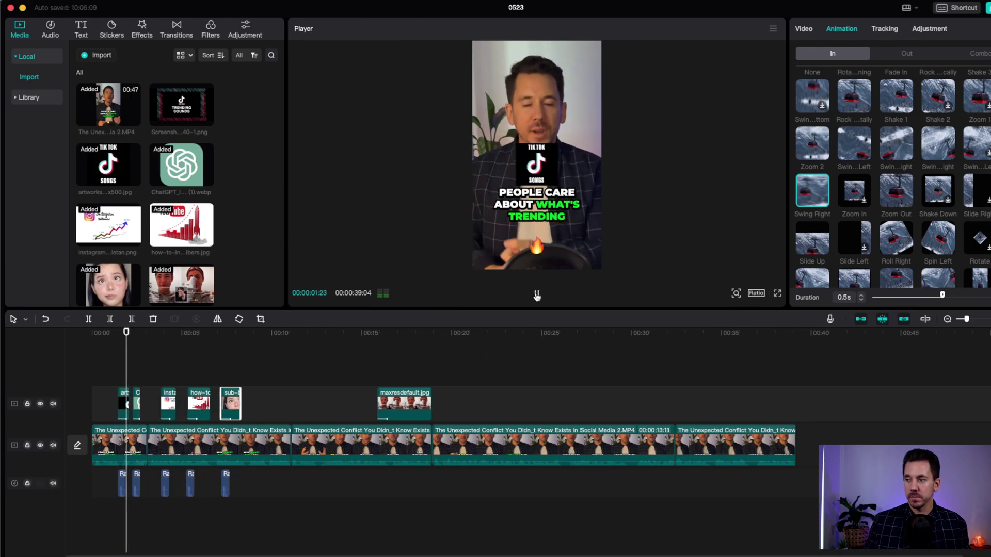
pyautogui.click(536, 294)
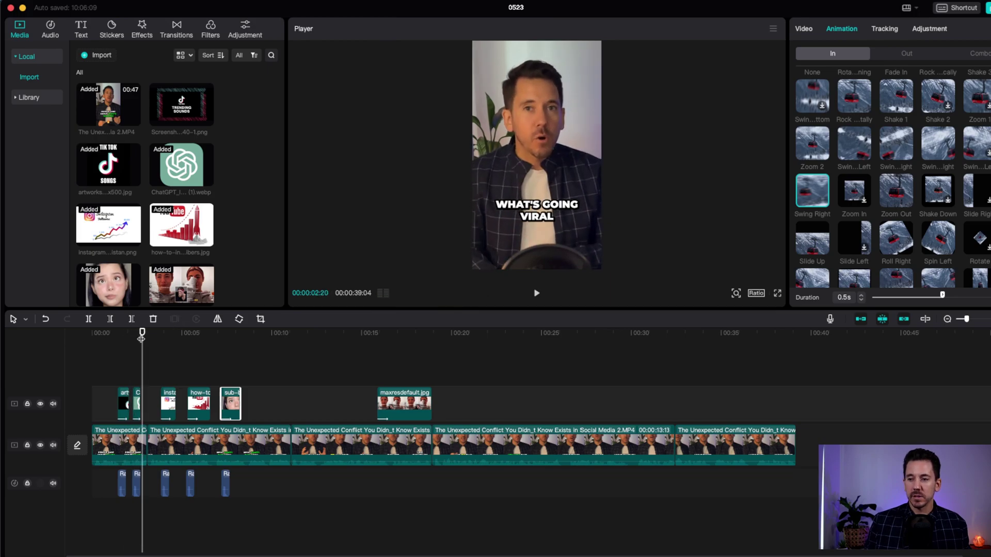
pyautogui.moveTo(142, 332); pyautogui.dragTo(118, 333)
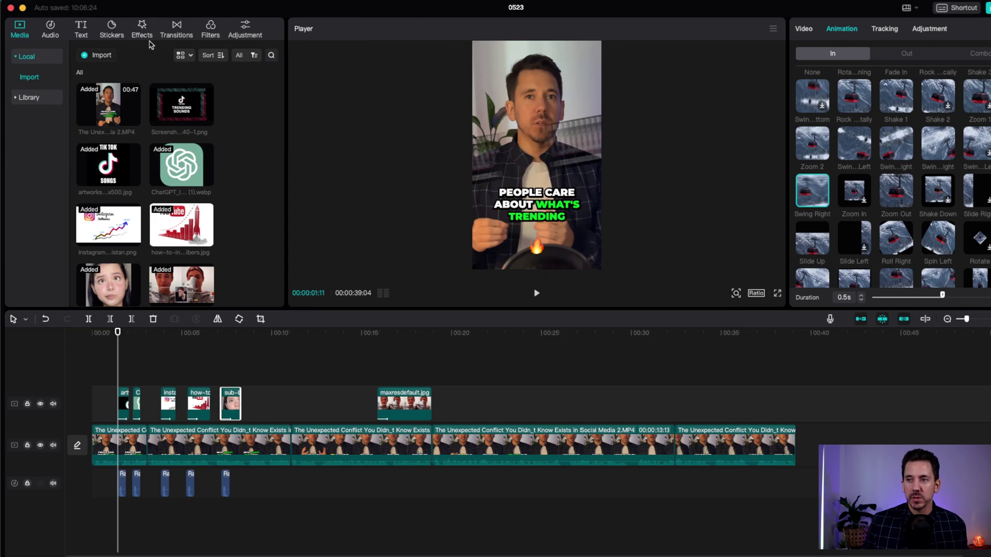
# Step: Search the audio library for 'sw' and preview four swish sounds, including swish_whoosh (large) and Swish 02H
pyautogui.click(50, 29)
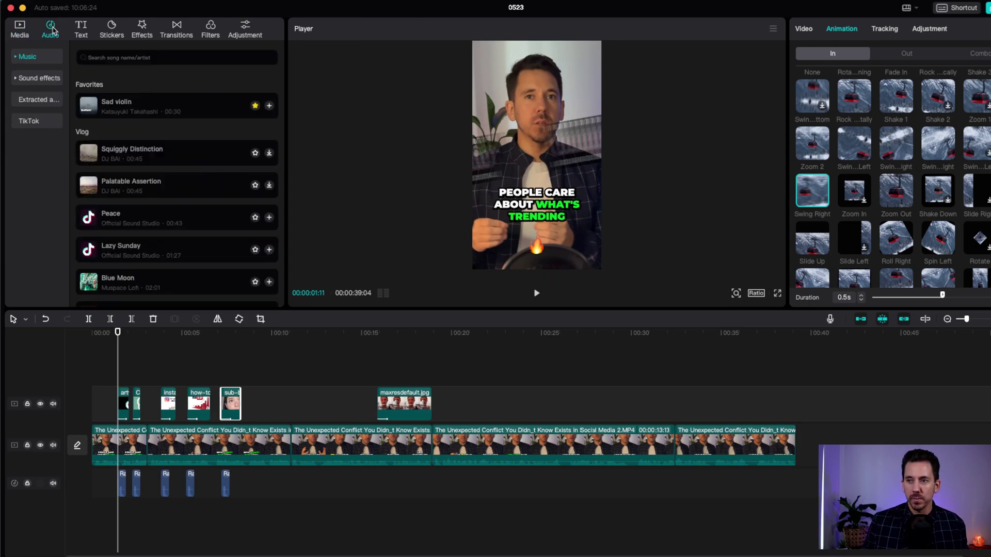
pyautogui.click(116, 57)
pyautogui.write('swish')
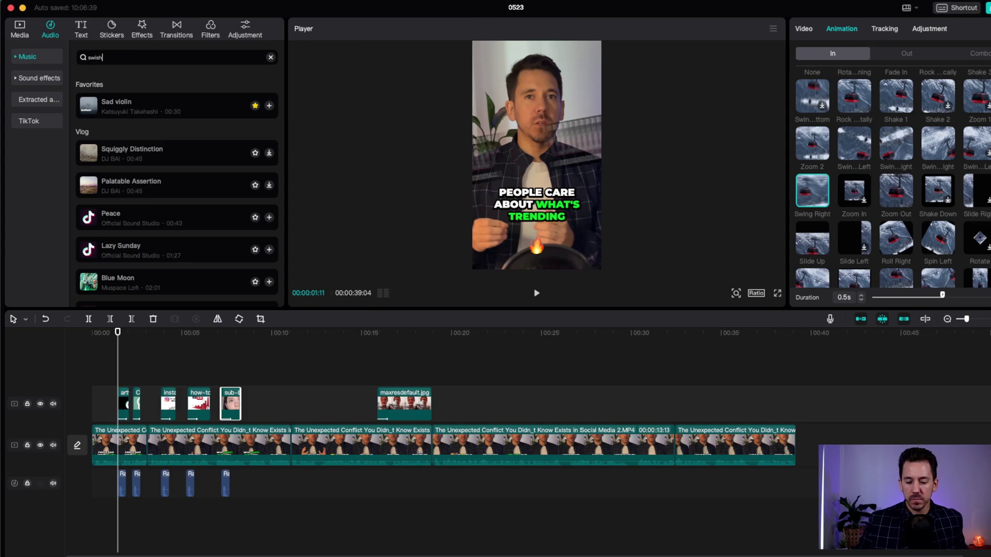
pyautogui.press('Return')
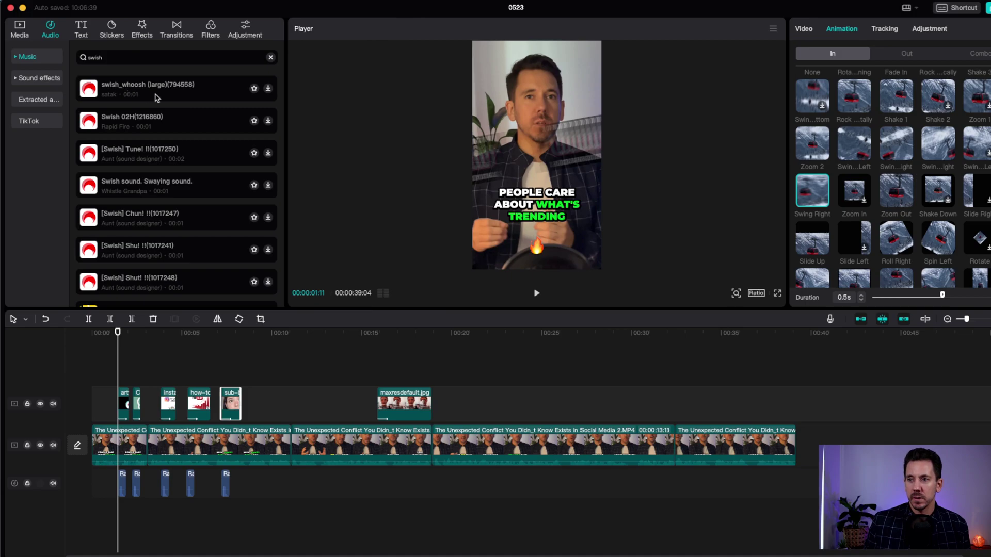
pyautogui.click(175, 97)
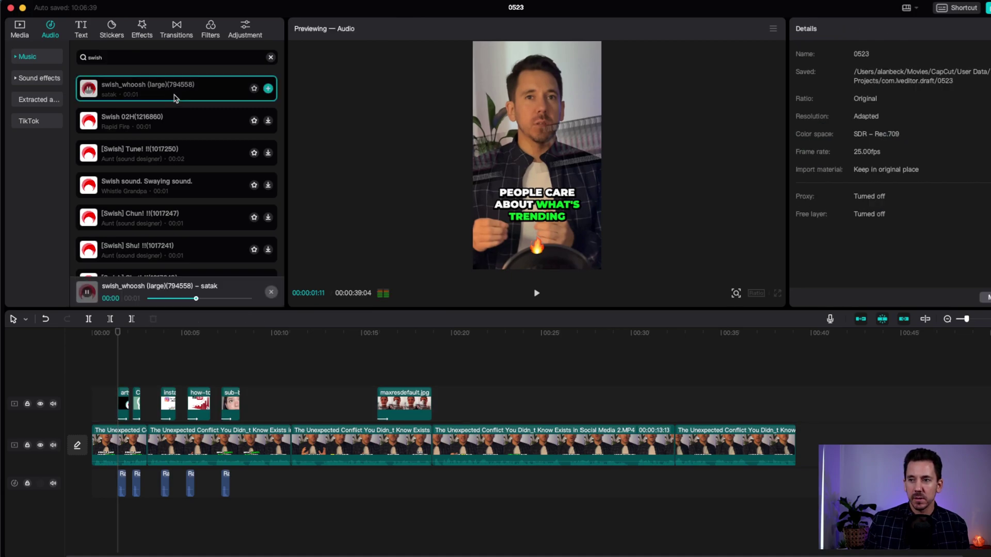
pyautogui.click(196, 118)
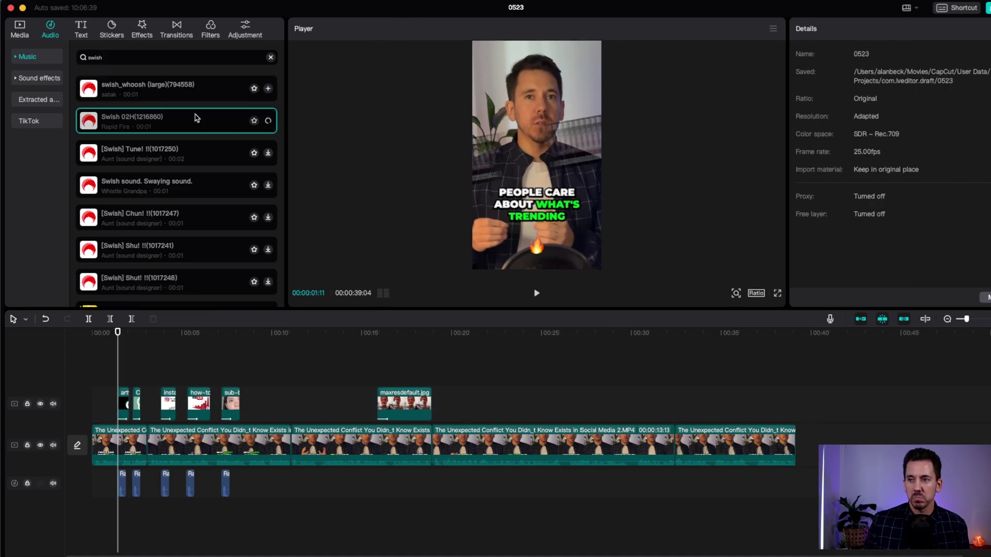
pyautogui.click(201, 156)
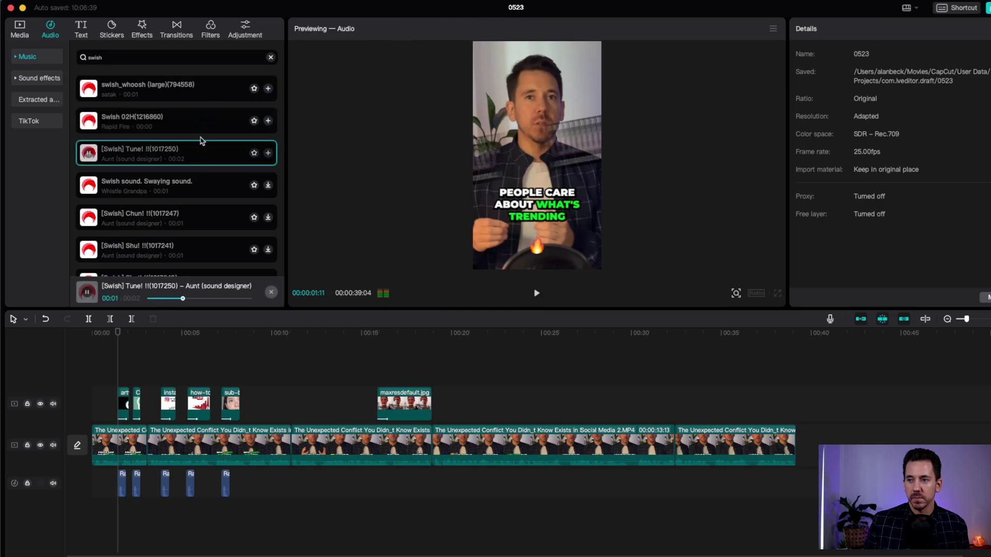
pyautogui.click(210, 186)
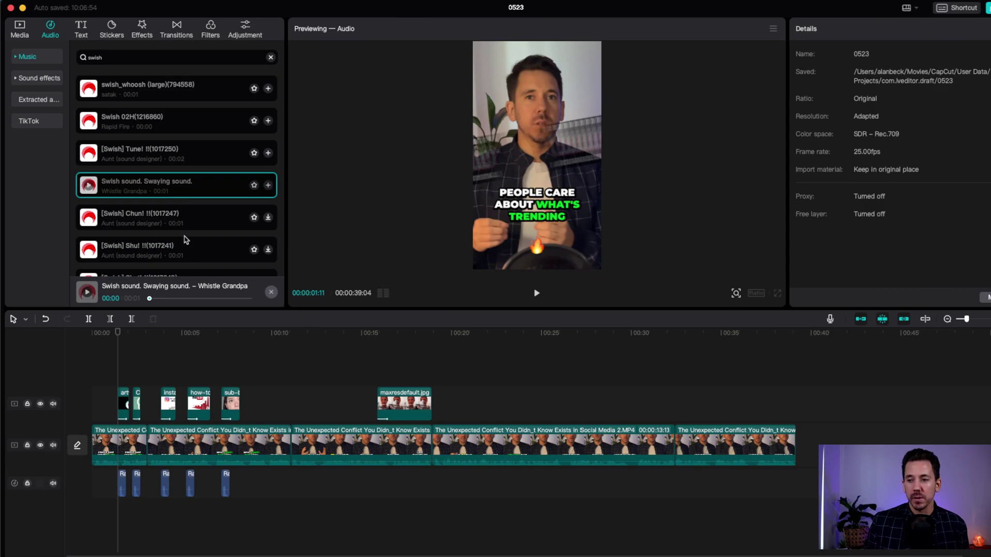
# Step: Delete the five existing audio clips and preview [Swish] Shut!, Shu! and Chun!
pyautogui.moveTo(246, 485); pyautogui.dragTo(122, 500)
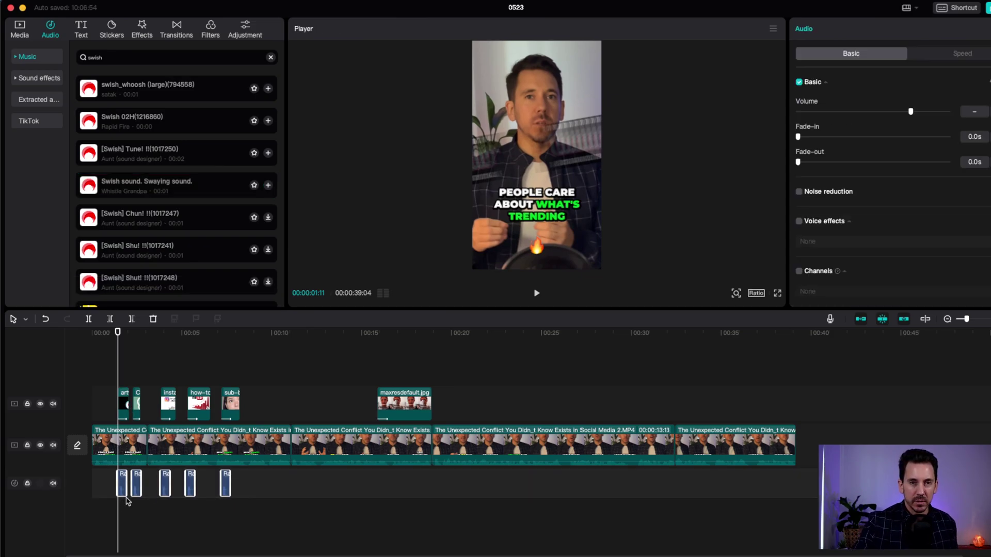
pyautogui.press('Delete')
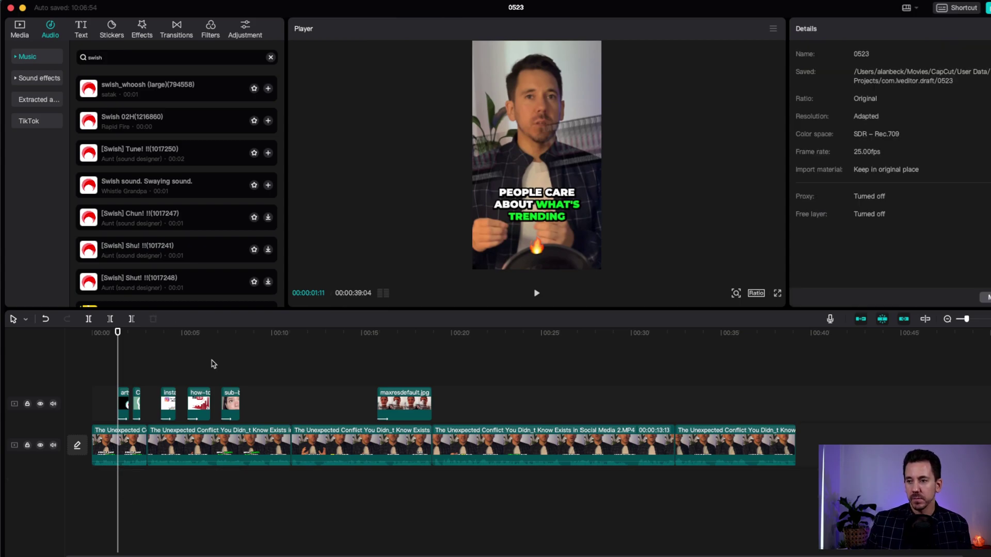
pyautogui.scroll(-1, 173, 258)
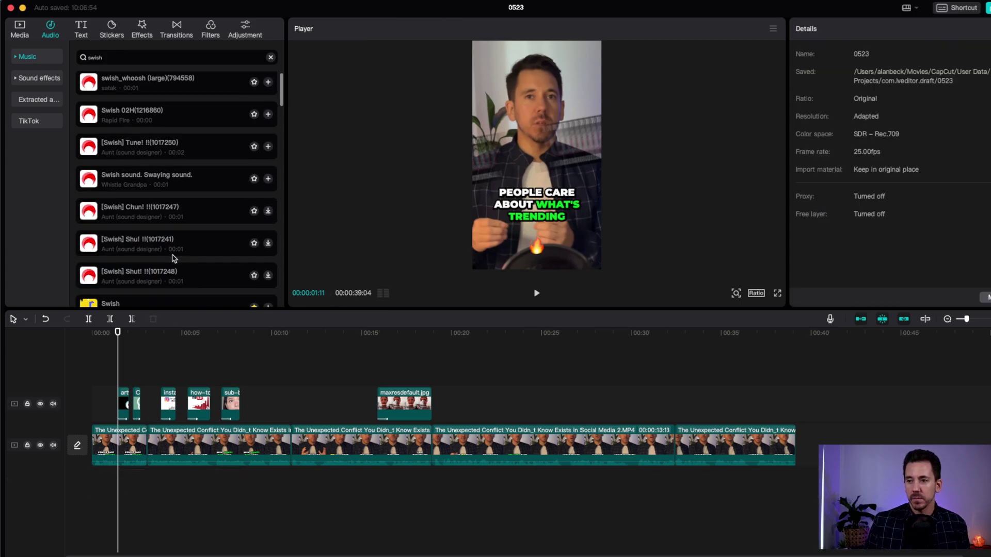
pyautogui.click(195, 277)
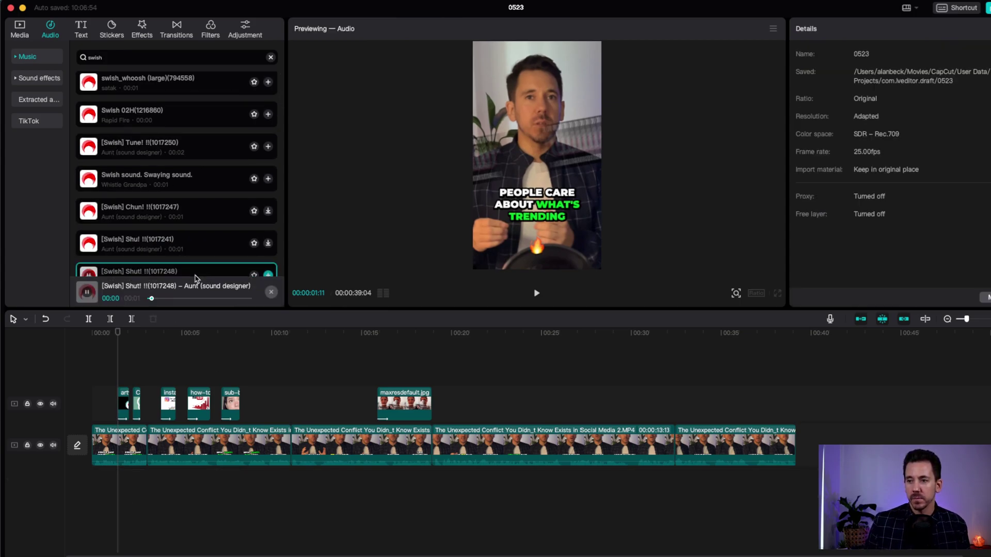
pyautogui.click(209, 246)
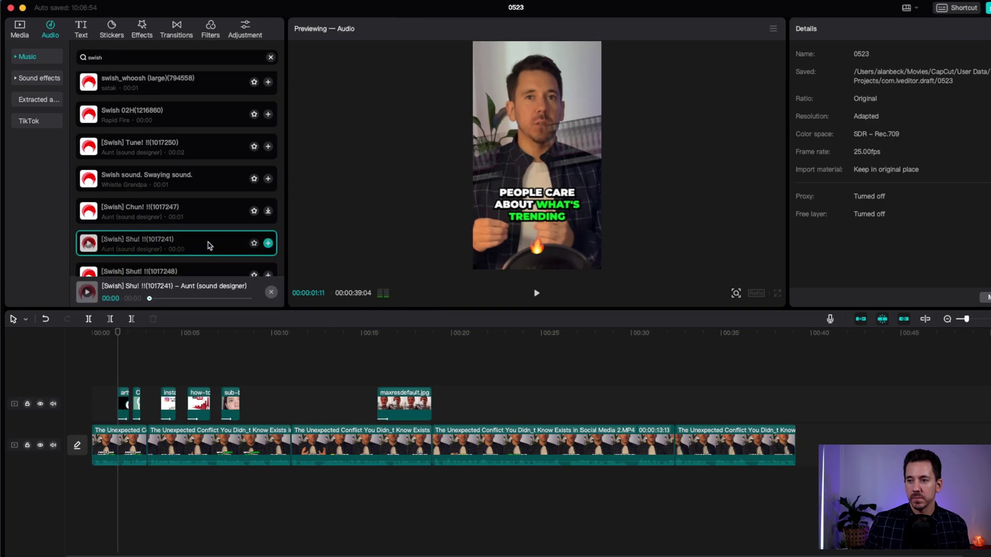
pyautogui.click(207, 213)
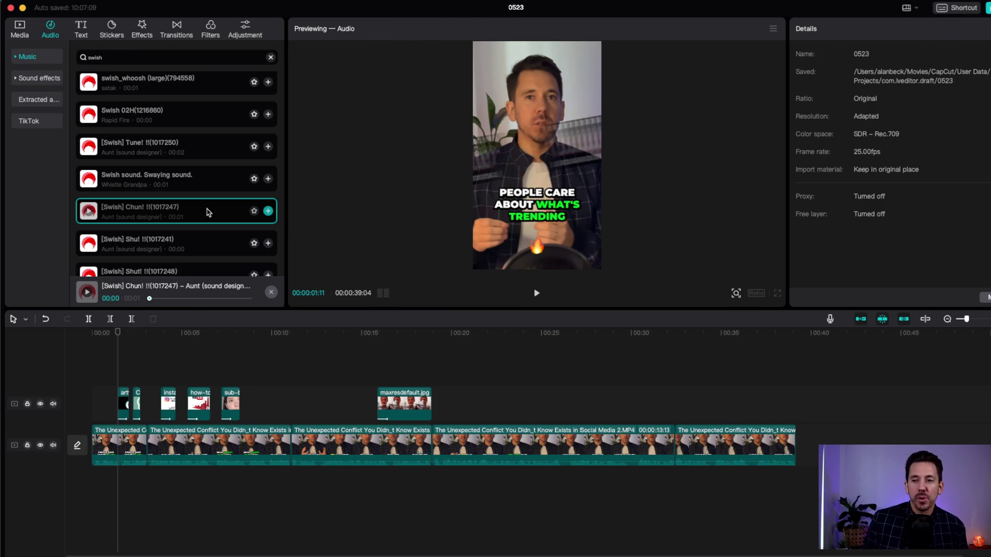
# Step: Place [Swish] Chun! on the audio track, trim its end, and replay from 00:00:01:11
pyautogui.moveTo(209, 213); pyautogui.dragTo(115, 492)
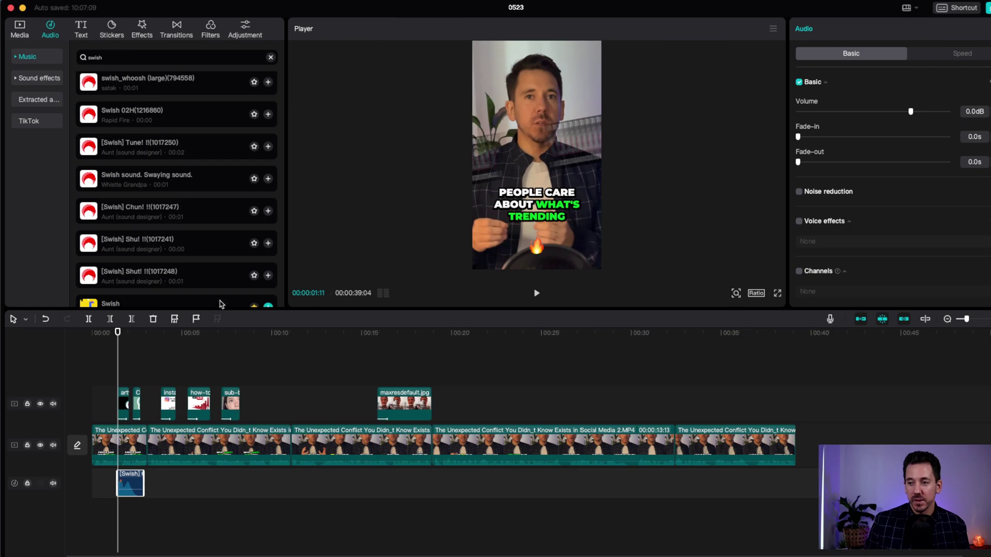
pyautogui.click(537, 293)
pyautogui.click(536, 293)
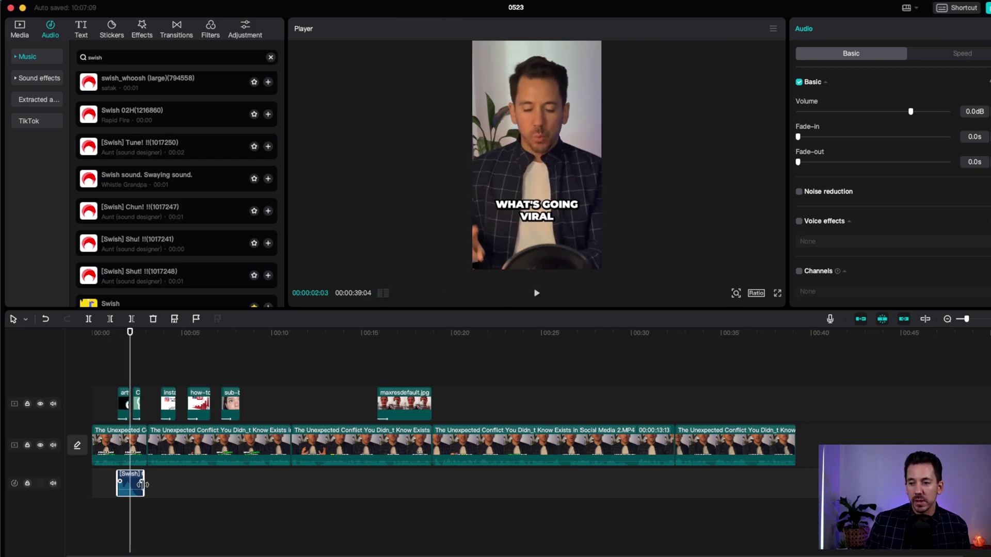
pyautogui.moveTo(143, 485); pyautogui.dragTo(130, 485)
pyautogui.moveTo(129, 332); pyautogui.dragTo(117, 332)
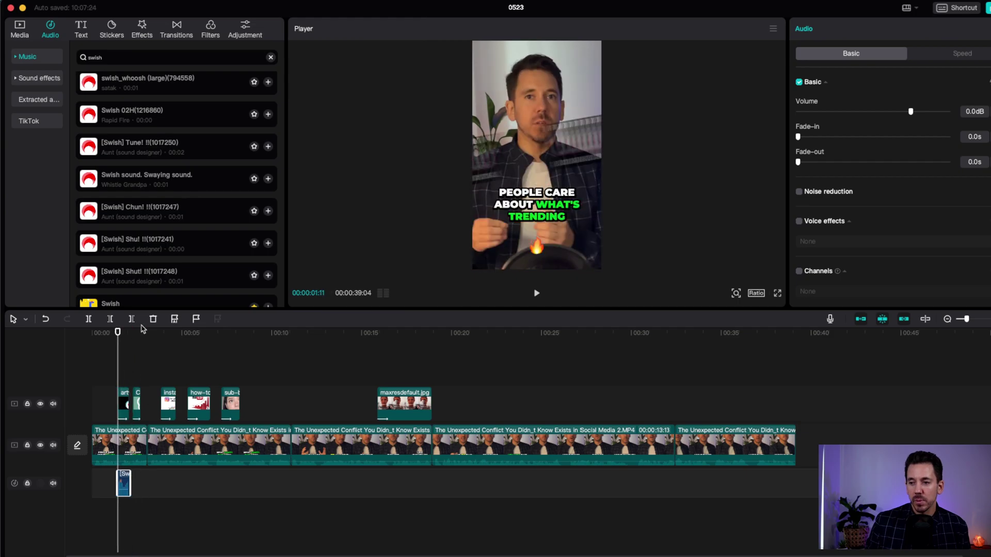
pyautogui.click(537, 293)
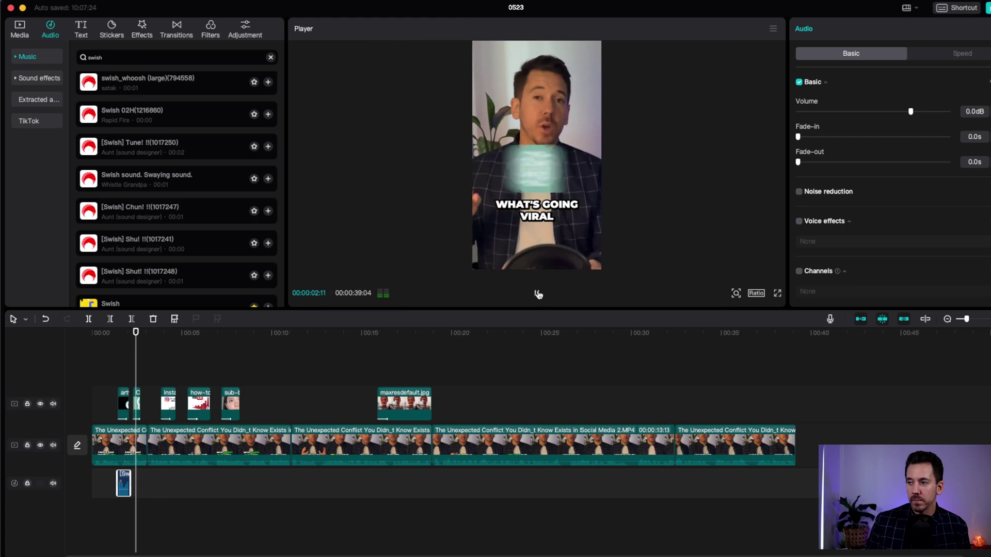
pyautogui.click(537, 294)
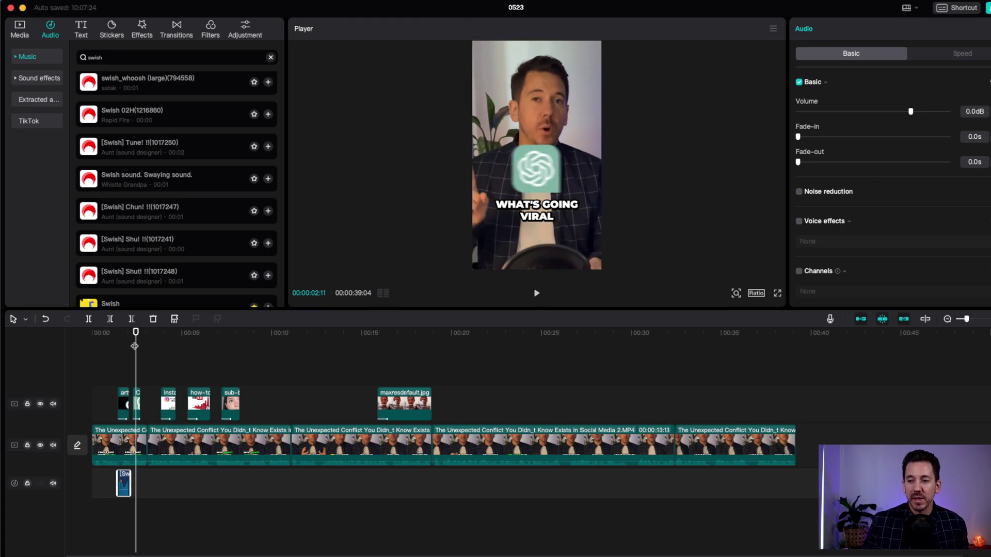
# Step: Paste swish copies at the entrances of the next two overlays
pyautogui.moveTo(135, 331); pyautogui.dragTo(130, 332)
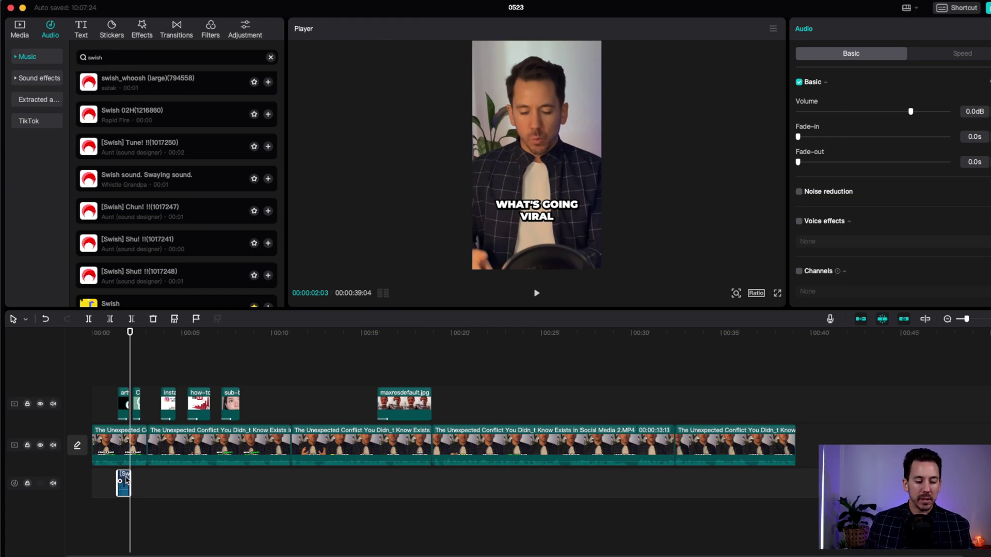
pyautogui.moveTo(130, 333); pyautogui.dragTo(134, 334)
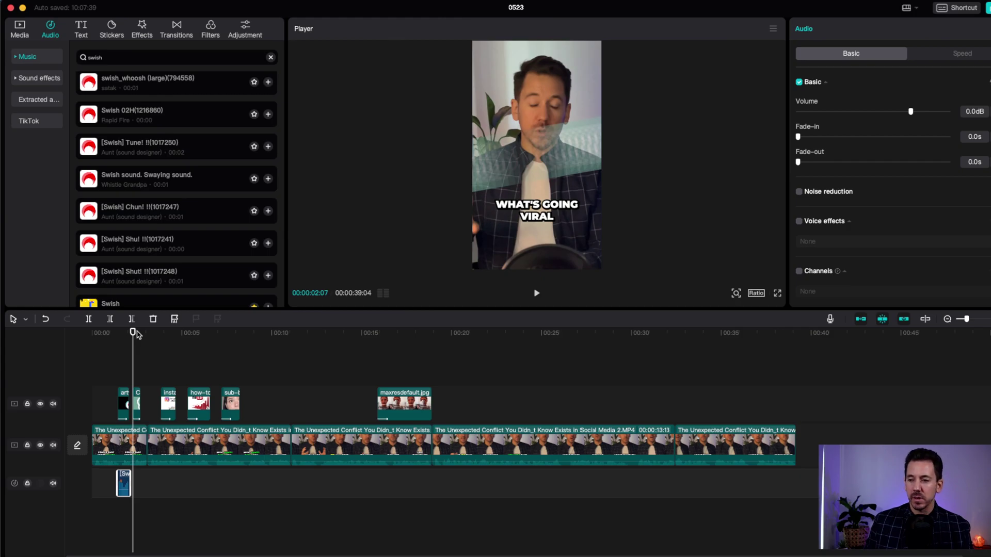
pyautogui.hotkey('ctrl', 'v')
pyautogui.moveTo(132, 333); pyautogui.dragTo(73, 325)
pyautogui.hotkey('ctrl', 'v')
pyautogui.hotkey('ctrl', 'v')
pyautogui.hotkey('ctrl', 'v')
pyautogui.hotkey('ctrl', 'v')
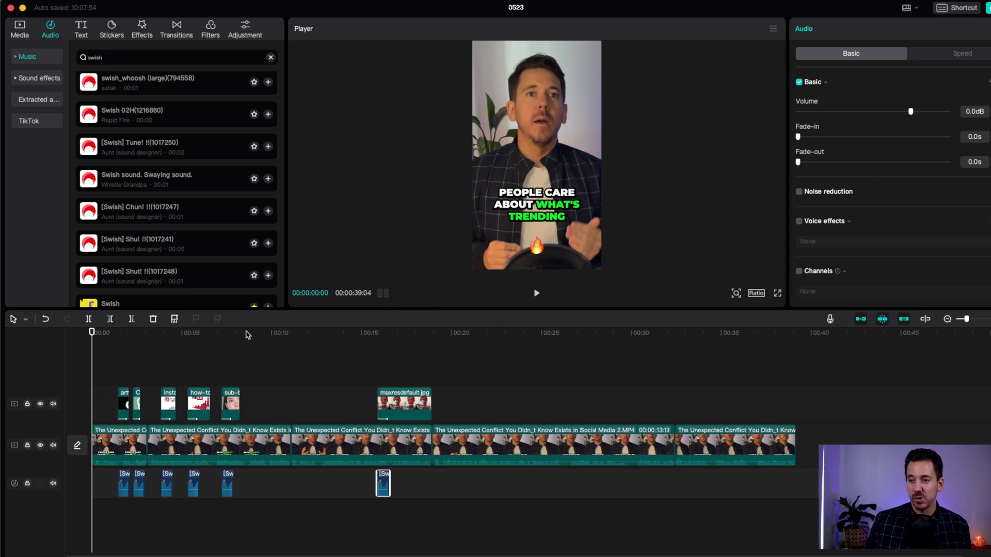
# Step: Play the edit through from the start, then switch back to the Media library
pyautogui.click(536, 293)
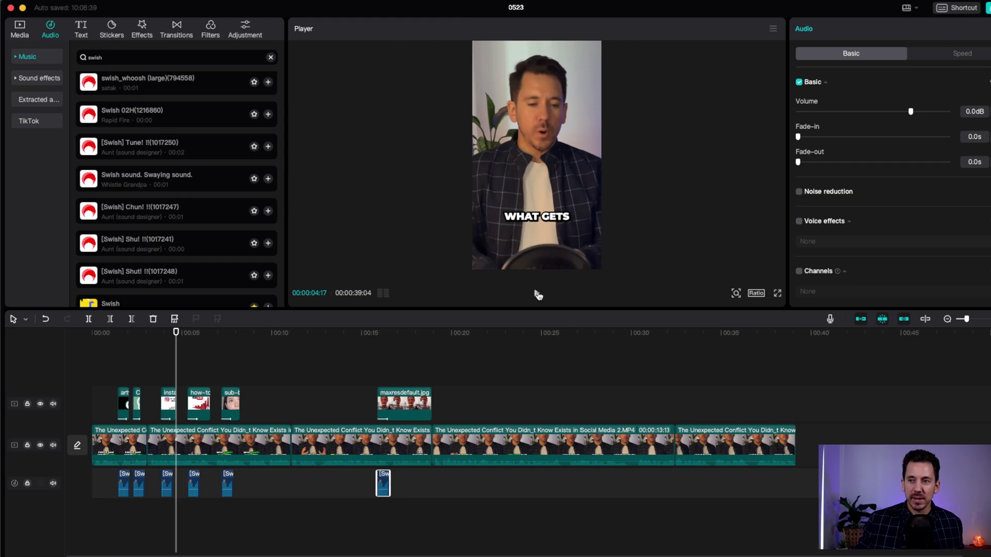
pyautogui.click(21, 32)
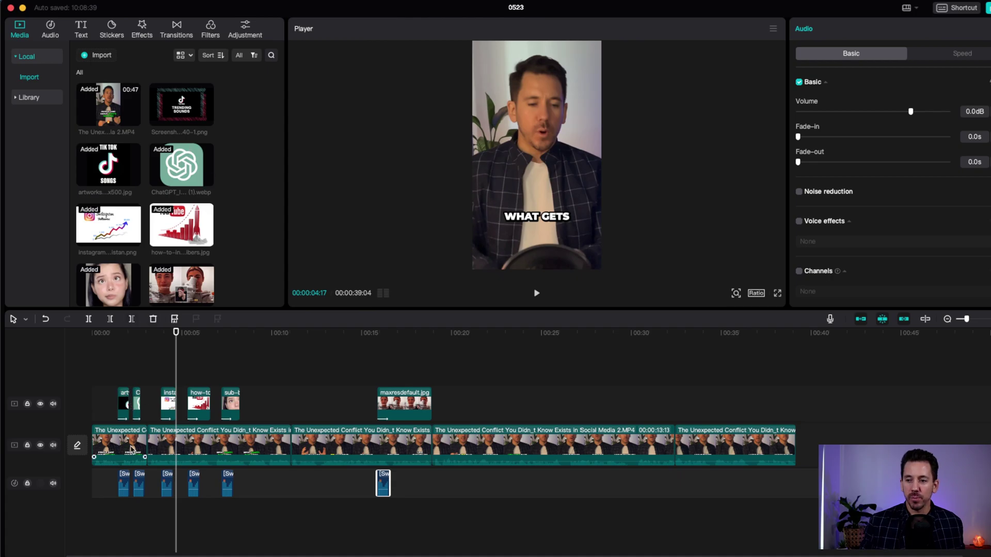
pyautogui.moveTo(125, 488)
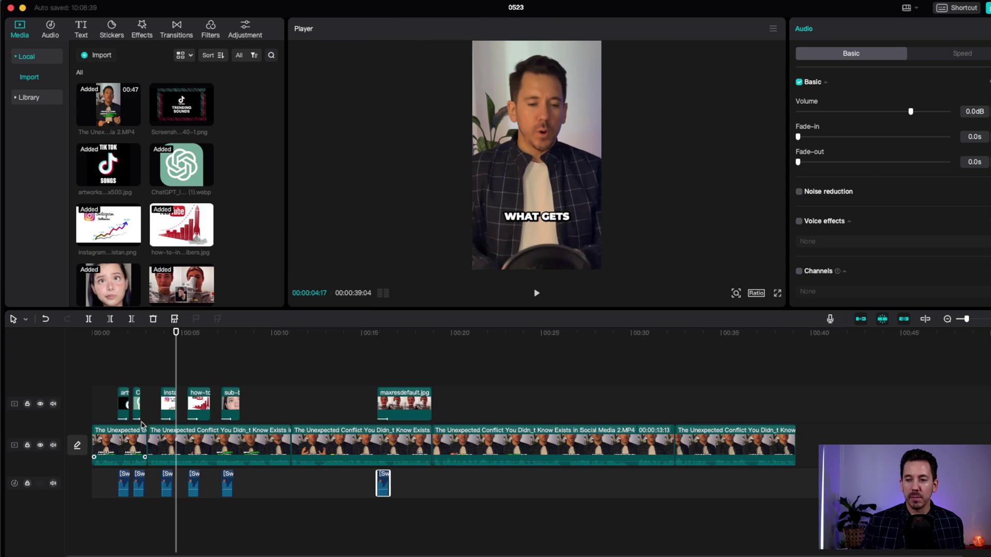
pyautogui.moveTo(176, 333); pyautogui.dragTo(398, 333)
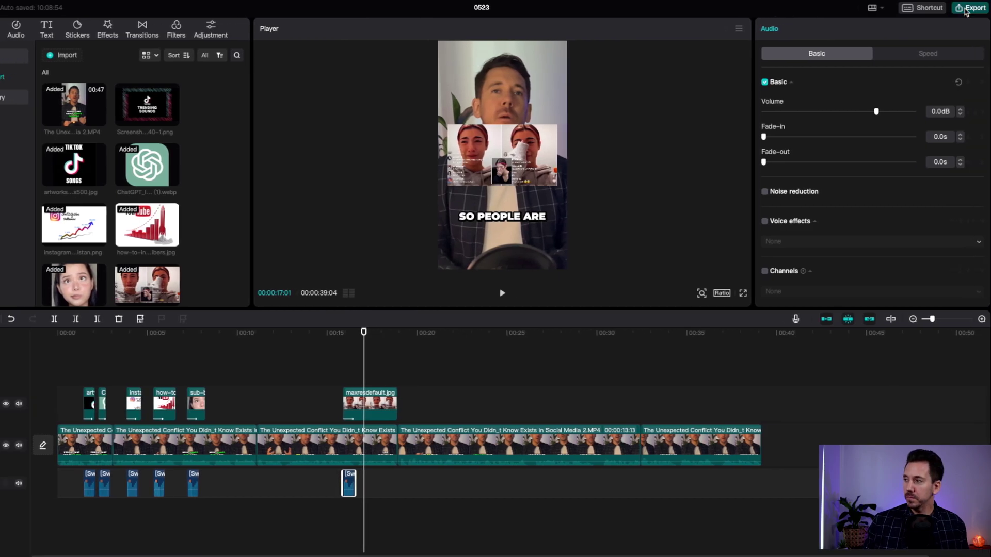
# Step: Open export settings for 0523 at 1080P, H.264, mp4, 60fps and select the title text
pyautogui.click(950, 8)
pyautogui.click(579, 138)
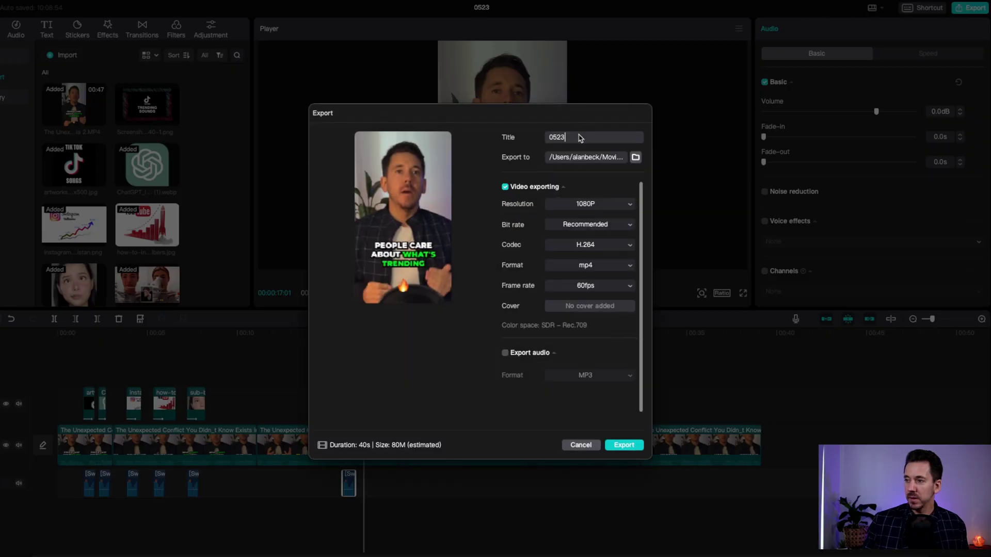
pyautogui.moveTo(578, 138); pyautogui.dragTo(549, 139)
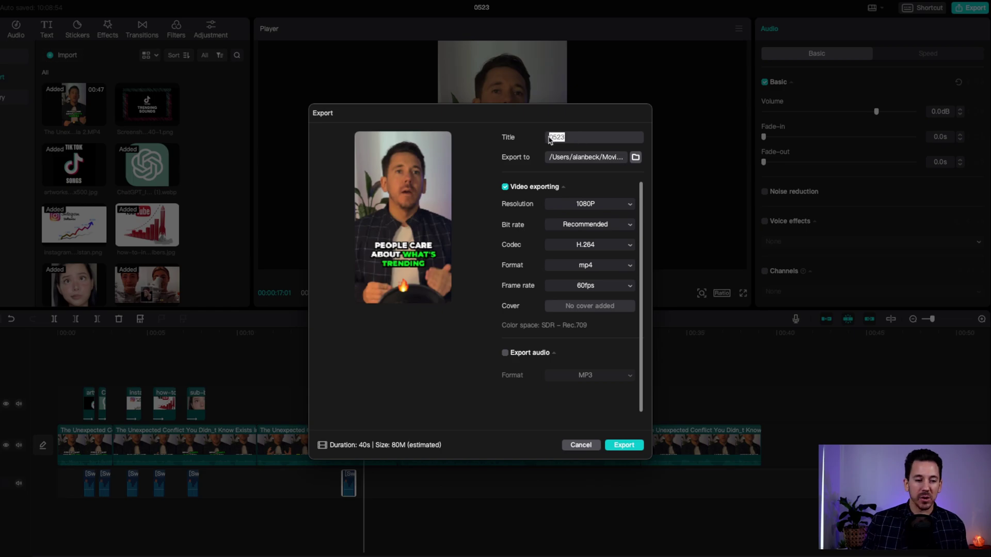